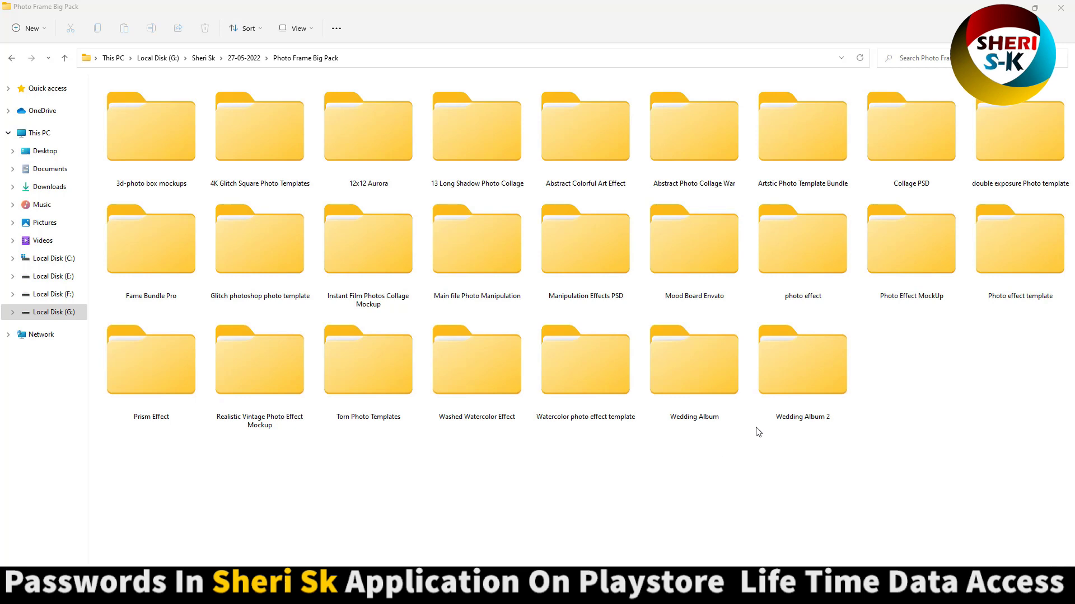
Step: View the Photo Frame Big Pack folder's properties, then return to its File Explorer window
right_click(666, 479)
left_click(682, 419)
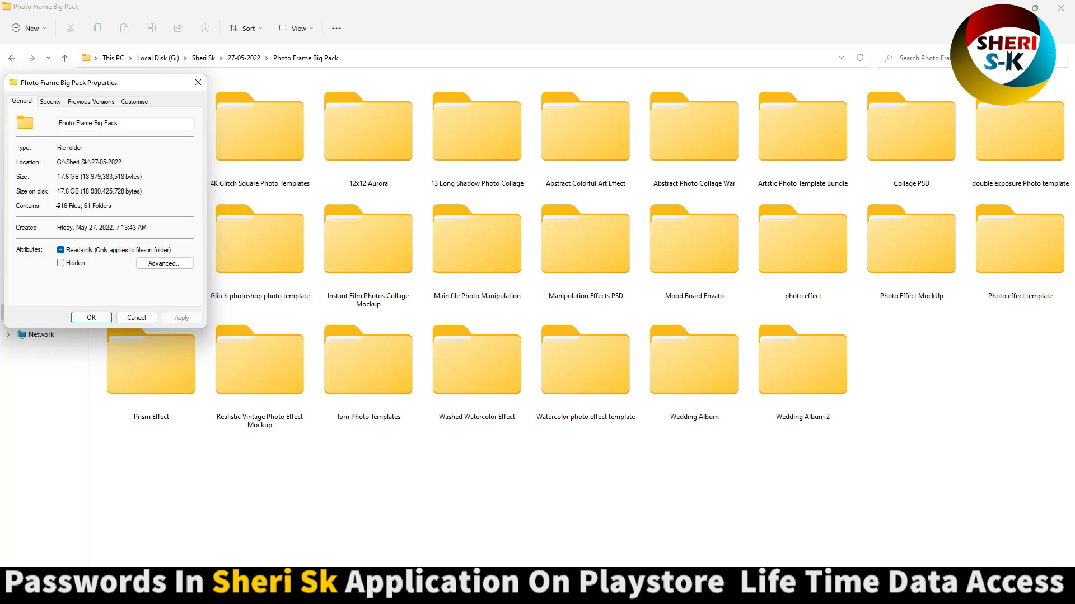
left_click(102, 315)
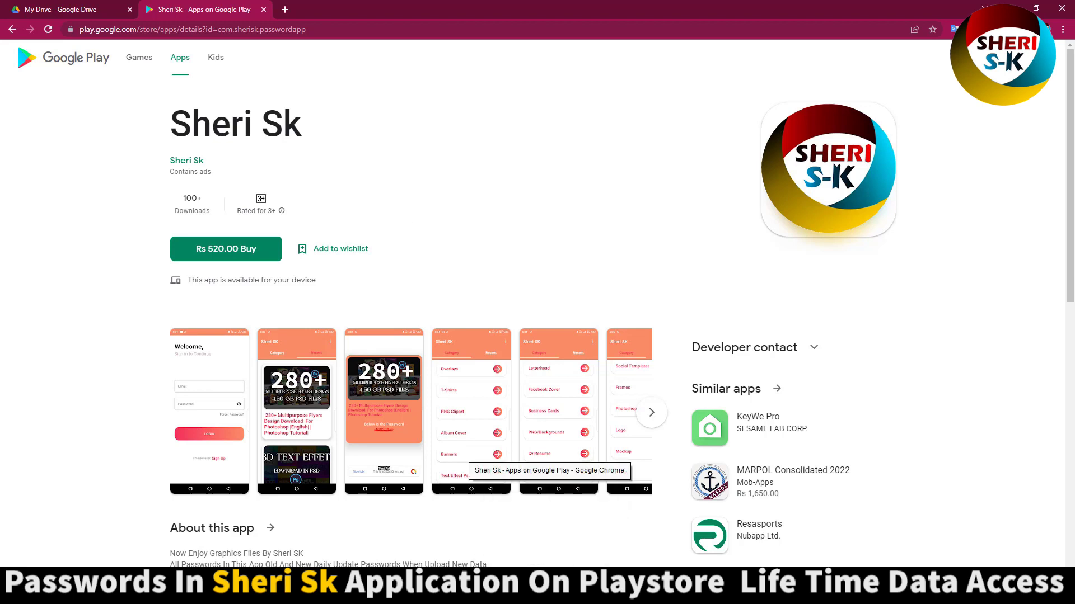
left_click(524, 592)
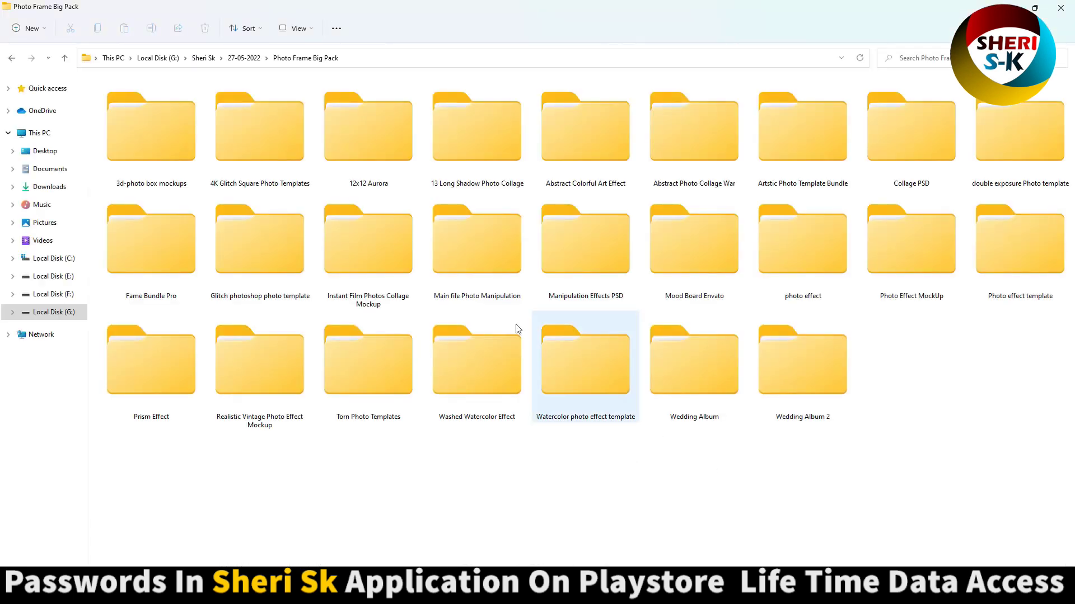
Step: Open Mockup 03.psd from the 3d-photo box mockups folder in Photoshop
double_click(156, 140)
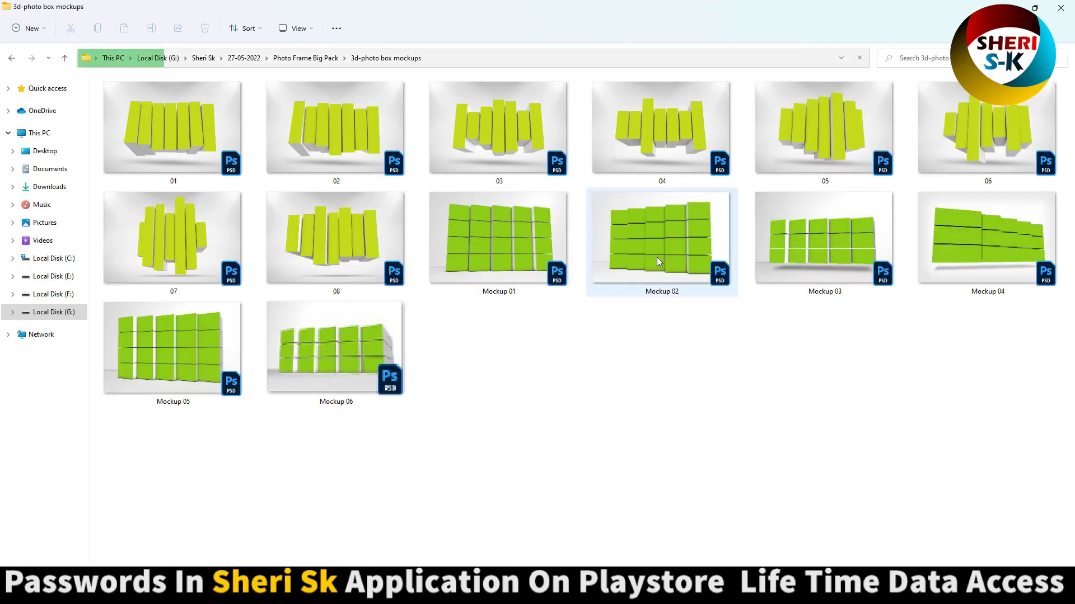
double_click(805, 251)
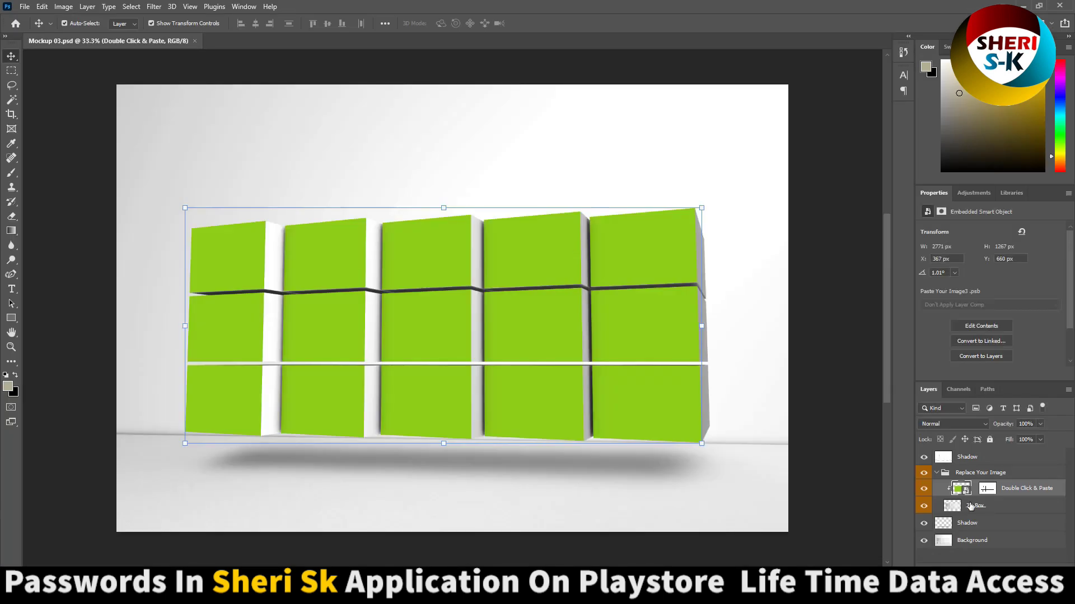
Step: Open the mockup's green placeholder smart object and browse File > Open to the Girls folder
double_click(961, 491)
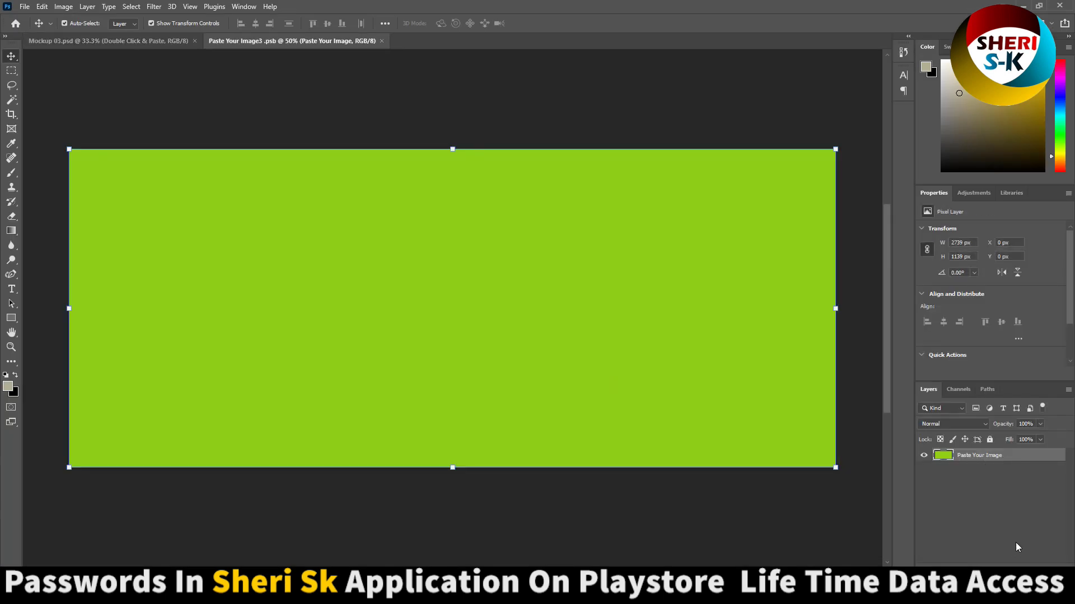
left_click(25, 7)
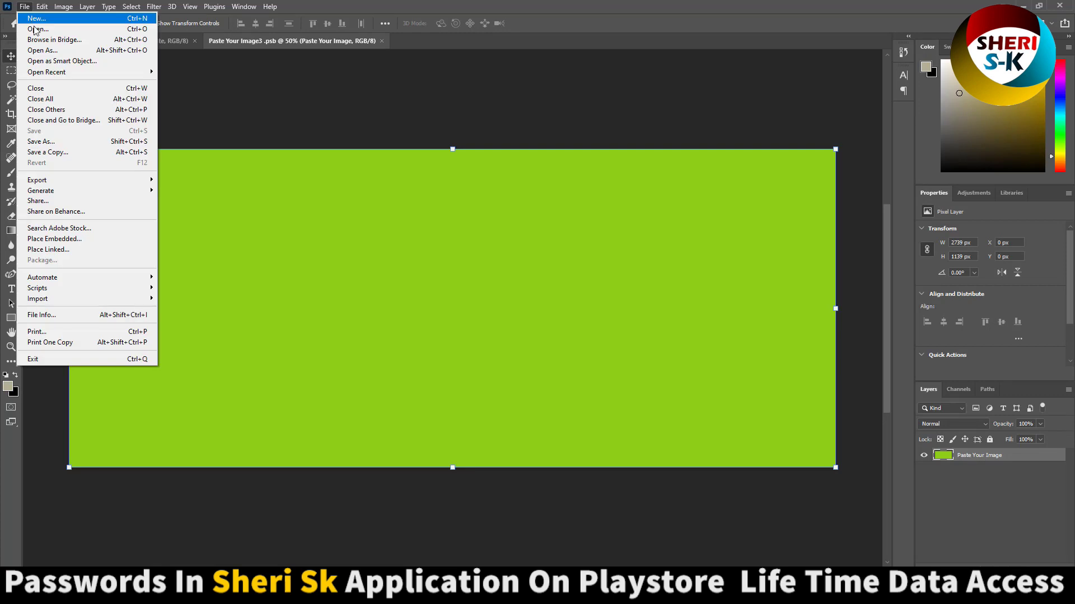
left_click(34, 27)
double_click(126, 205)
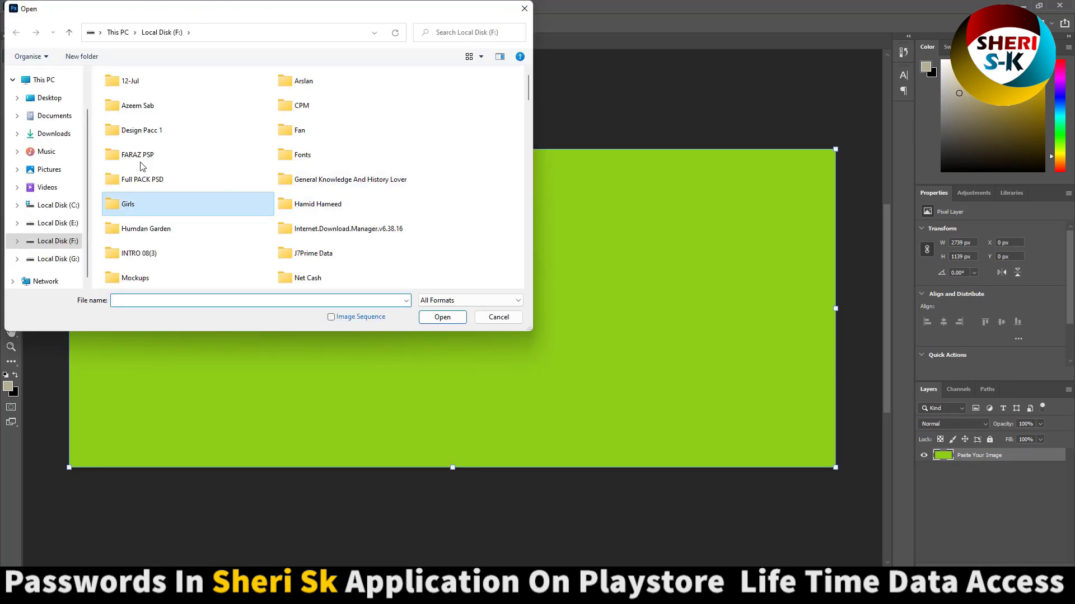
Step: Open the widescreen brown-haired woman portrait from the Girls folder
scroll(355, 252, "down", 5)
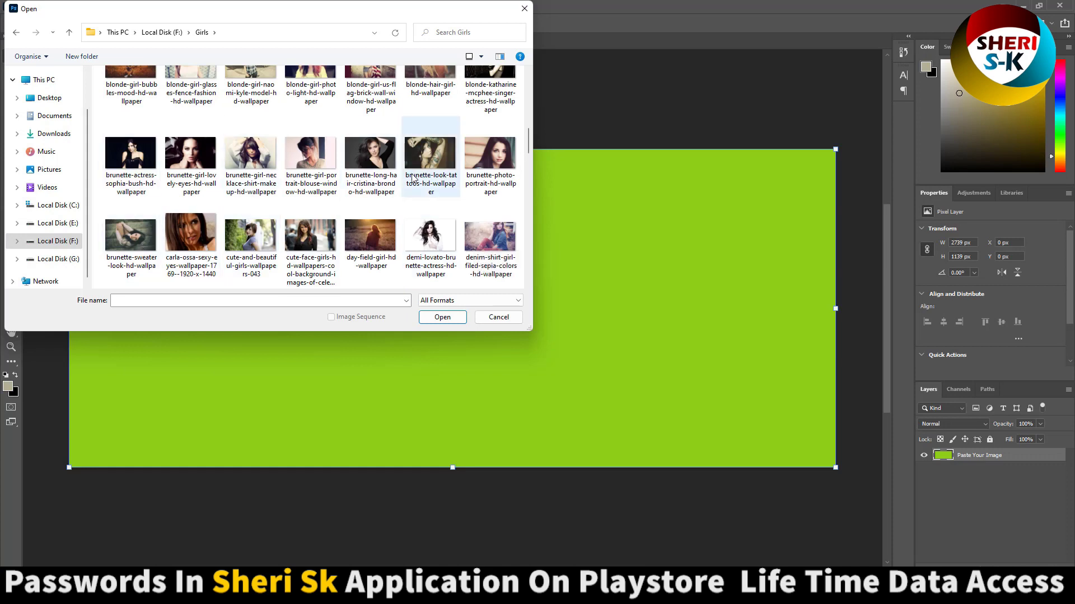
scroll(409, 199, "down", 3)
scroll(383, 156, "down", 2)
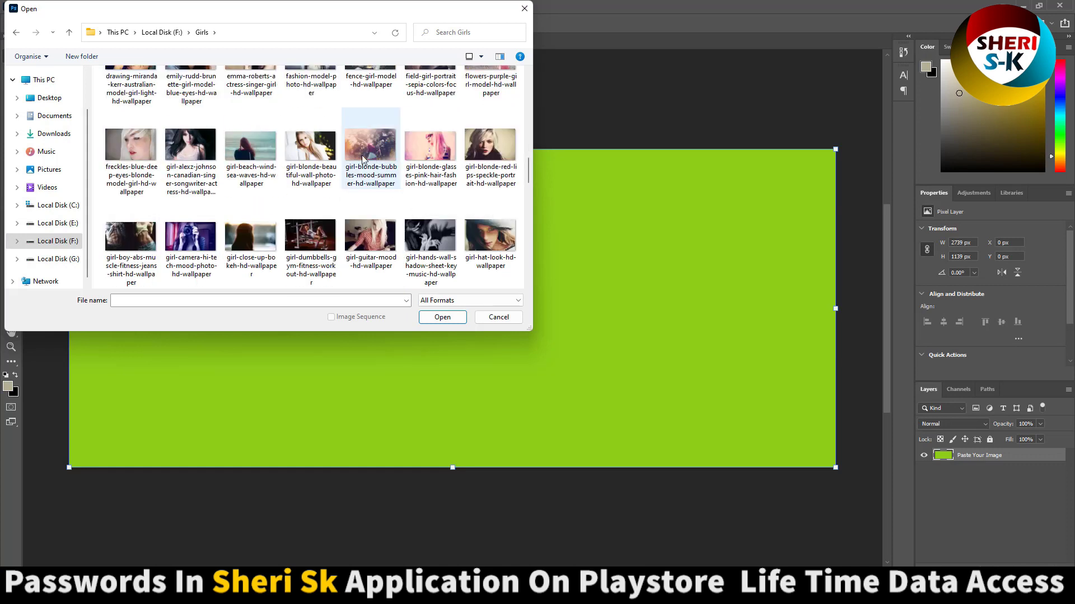
scroll(363, 159, "down", 3)
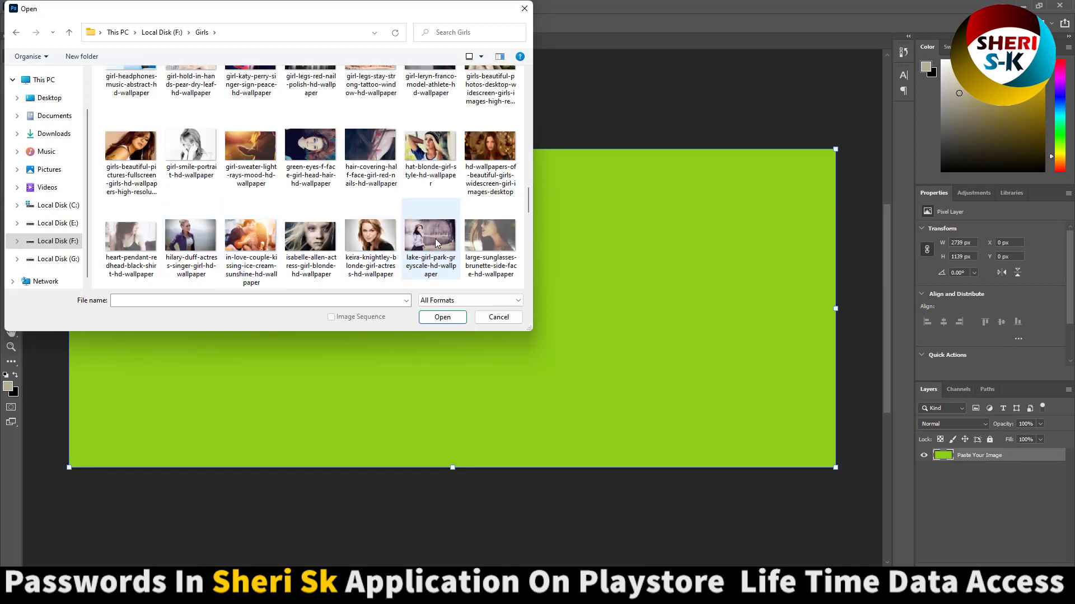
scroll(321, 196, "down", 3)
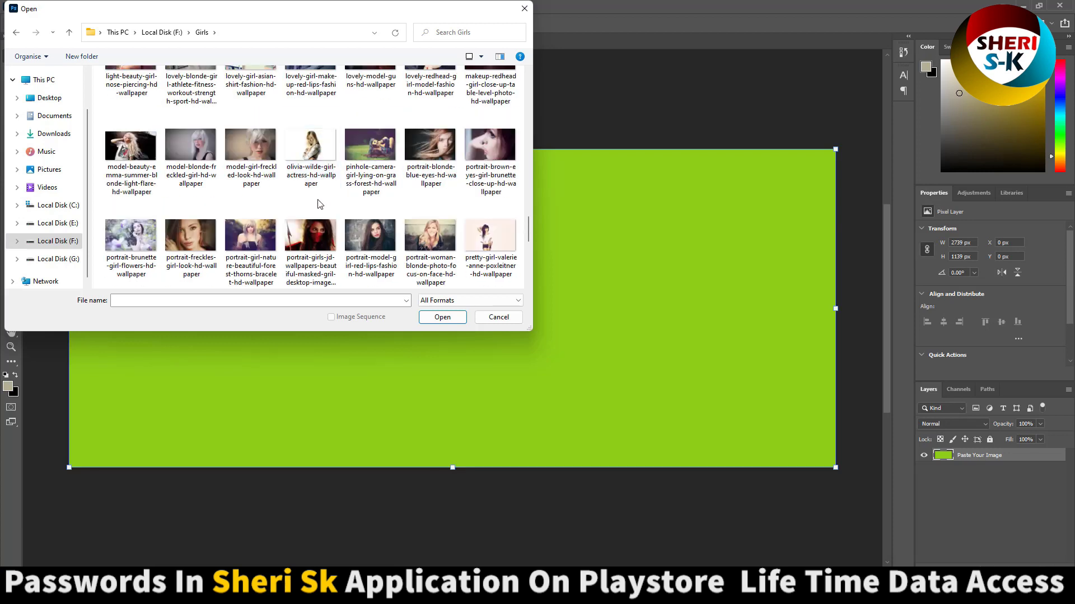
scroll(364, 210, "down", 3)
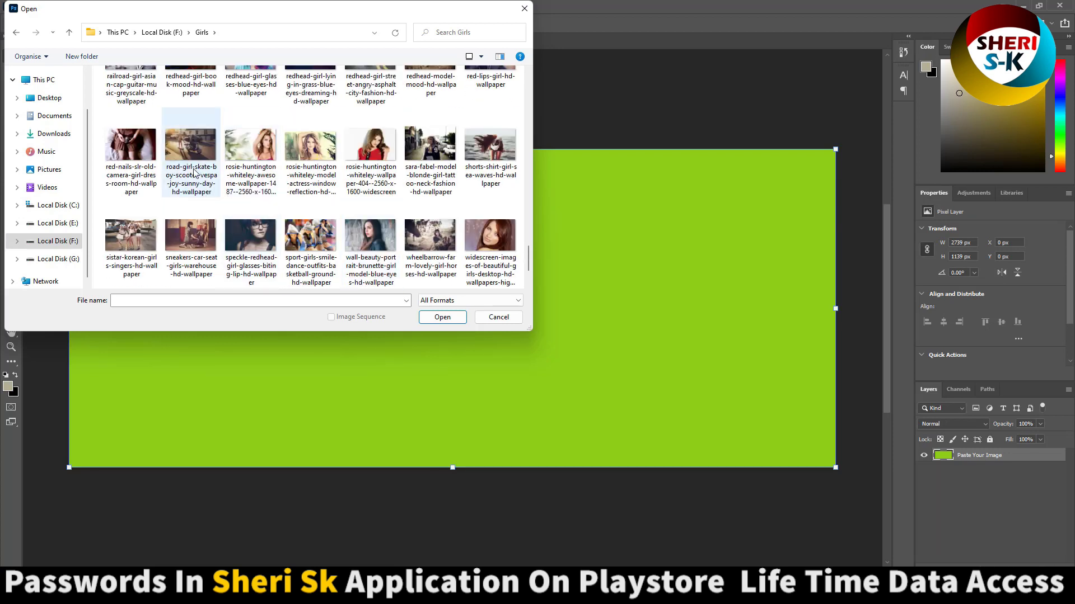
left_click(195, 229)
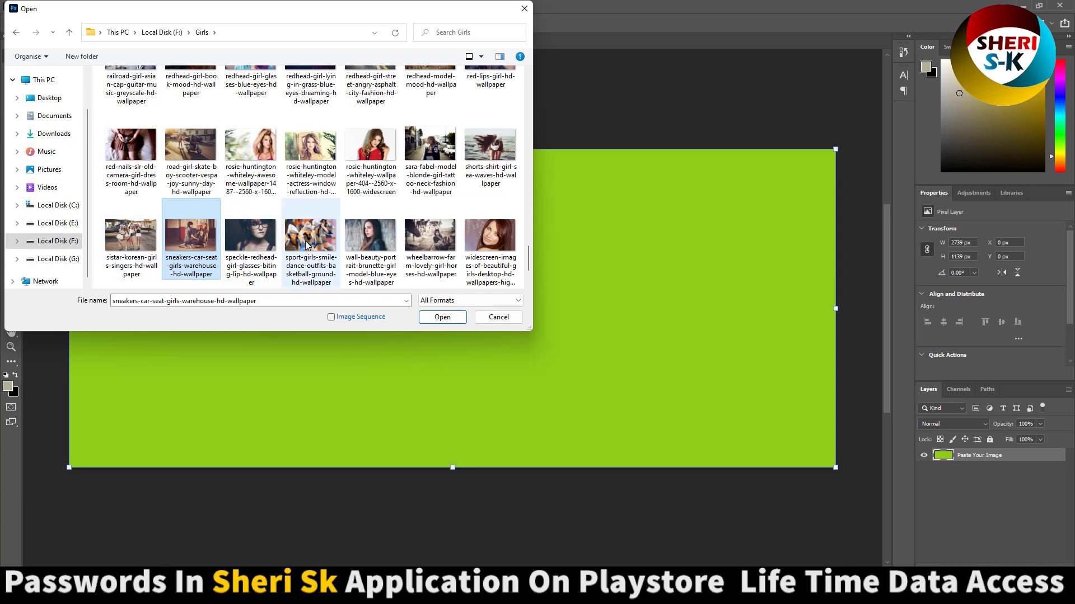
scroll(487, 168, "down", 1)
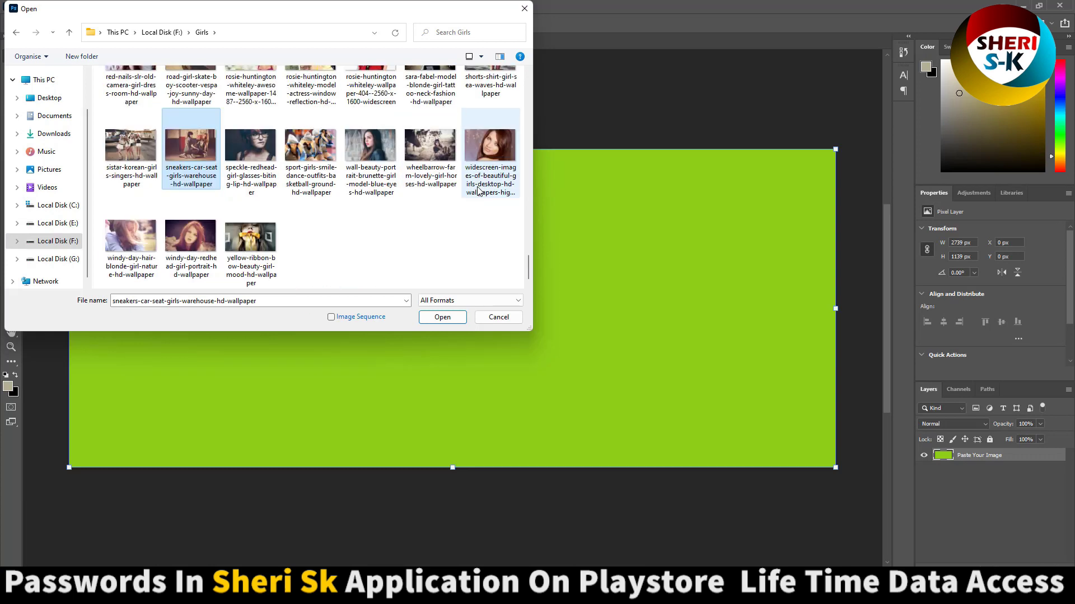
double_click(483, 143)
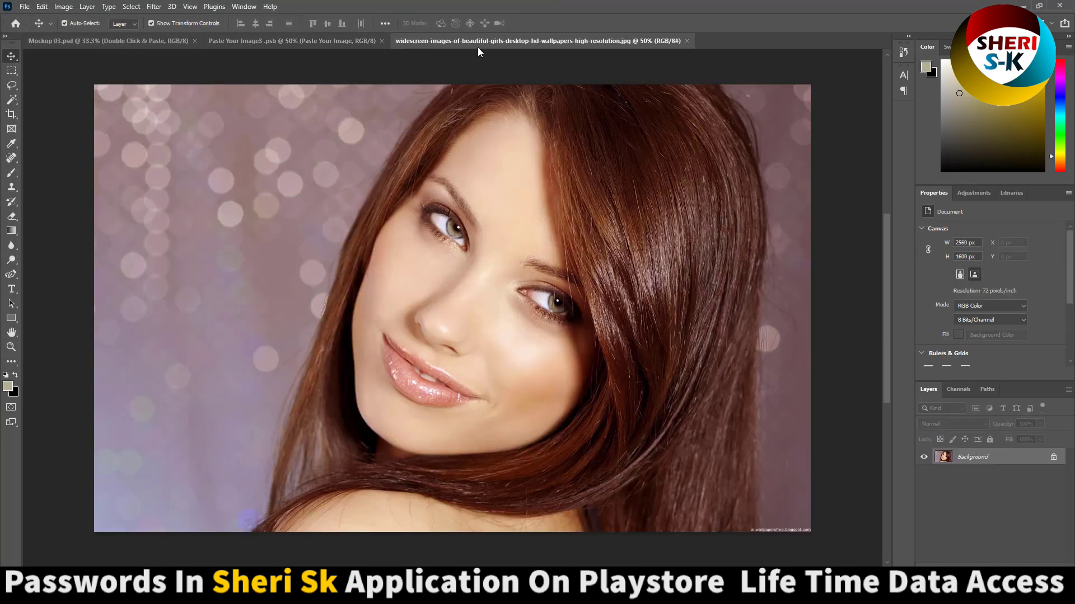
Step: Place the widescreen portrait onto the green placeholder, then delete that layer
left_click_drag(478, 47, 546, 143)
left_click_drag(619, 185, 364, 245)
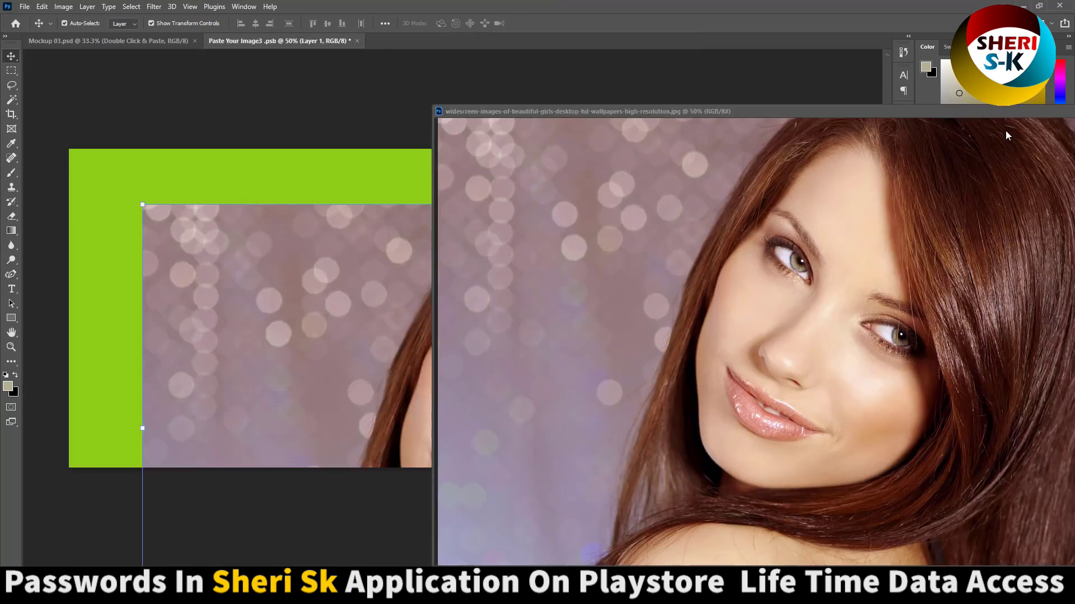
left_click_drag(1016, 110, 481, 143)
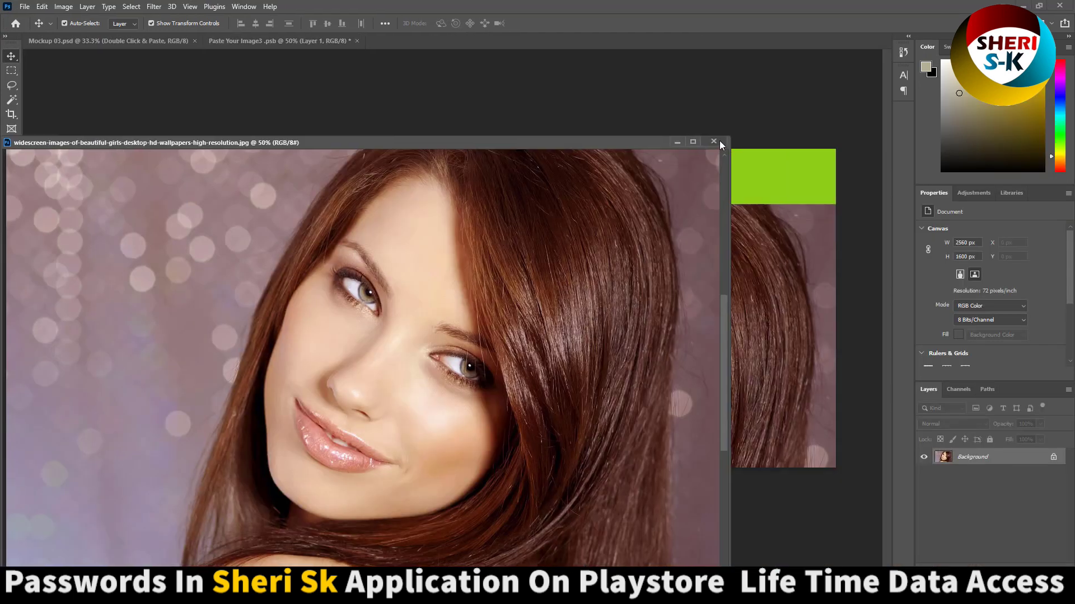
left_click(720, 140)
left_click_drag(541, 335, 480, 268)
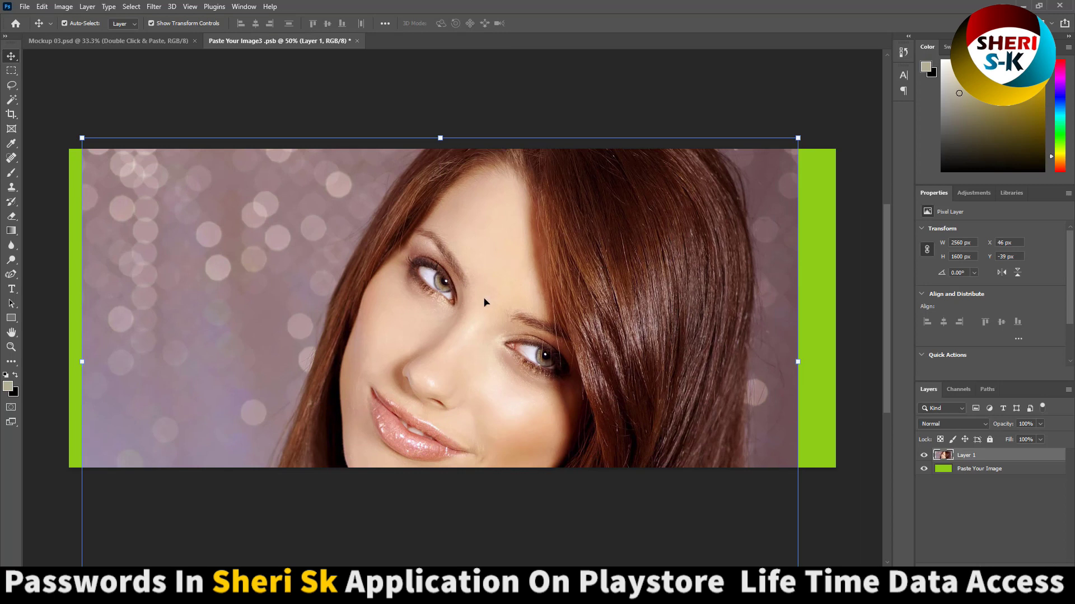
key("Delete")
Step: Open the autumn-leaves laughing girl photo and drag it onto the placeholder
left_click(25, 6)
left_click(33, 29)
scroll(354, 231, "down", 3)
left_click(310, 148)
double_click(203, 249)
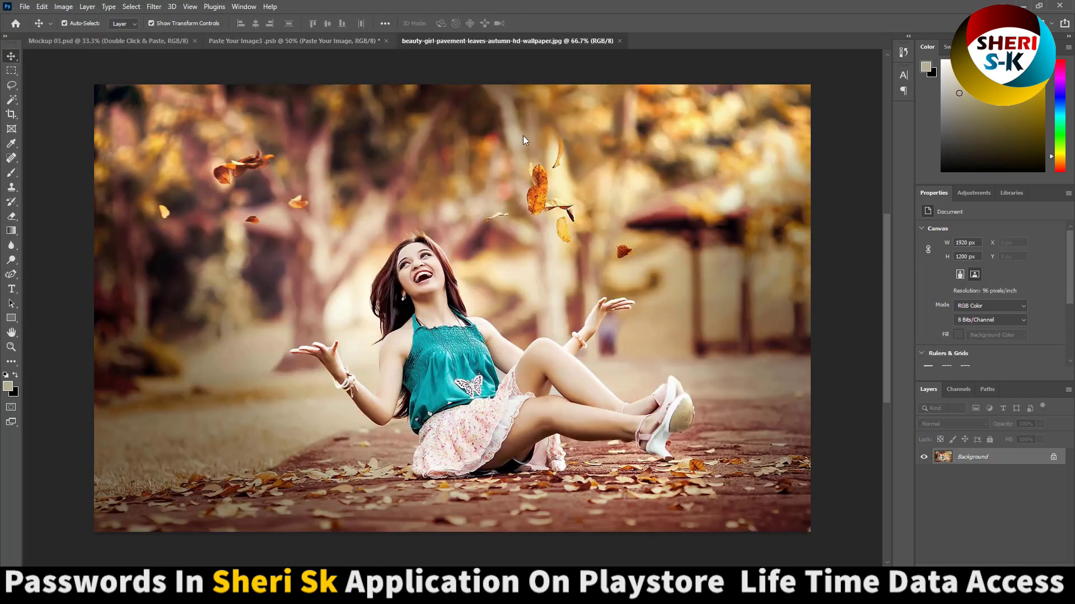
left_click_drag(508, 41, 571, 194)
left_click_drag(616, 280, 395, 226)
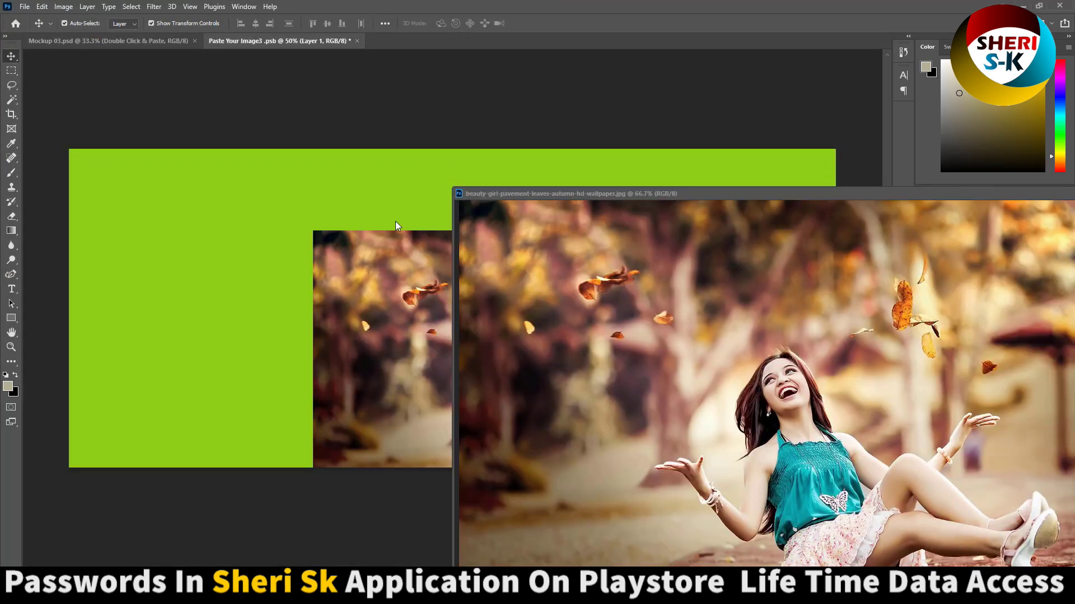
left_click_drag(898, 193, 802, 223)
left_click(735, 222)
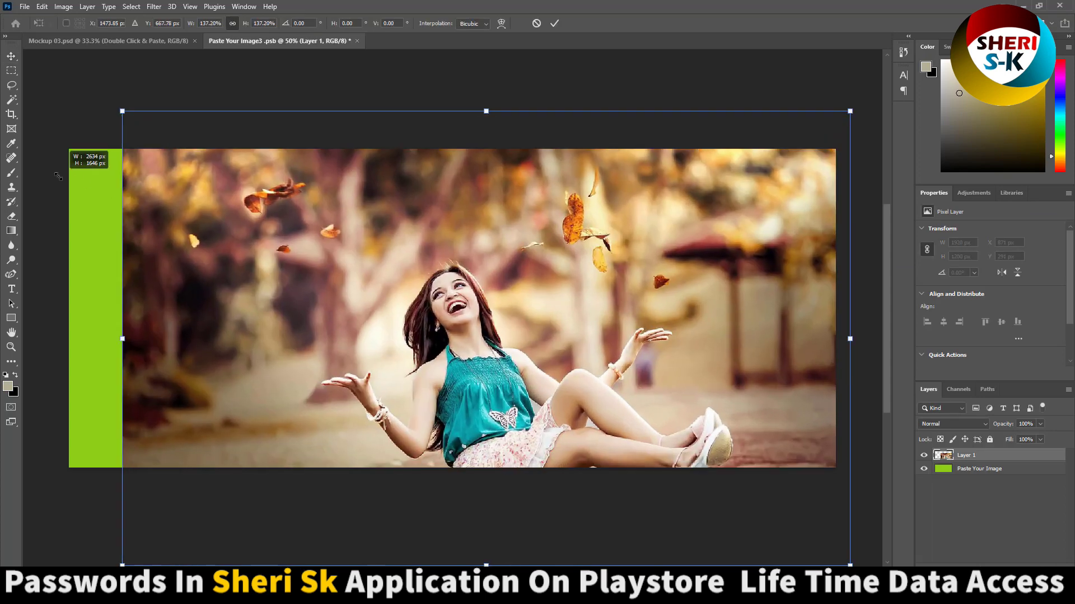
Step: Scale the autumn photo to fill the placeholder, then save and close the smart object
left_click_drag(307, 229, 72, 75)
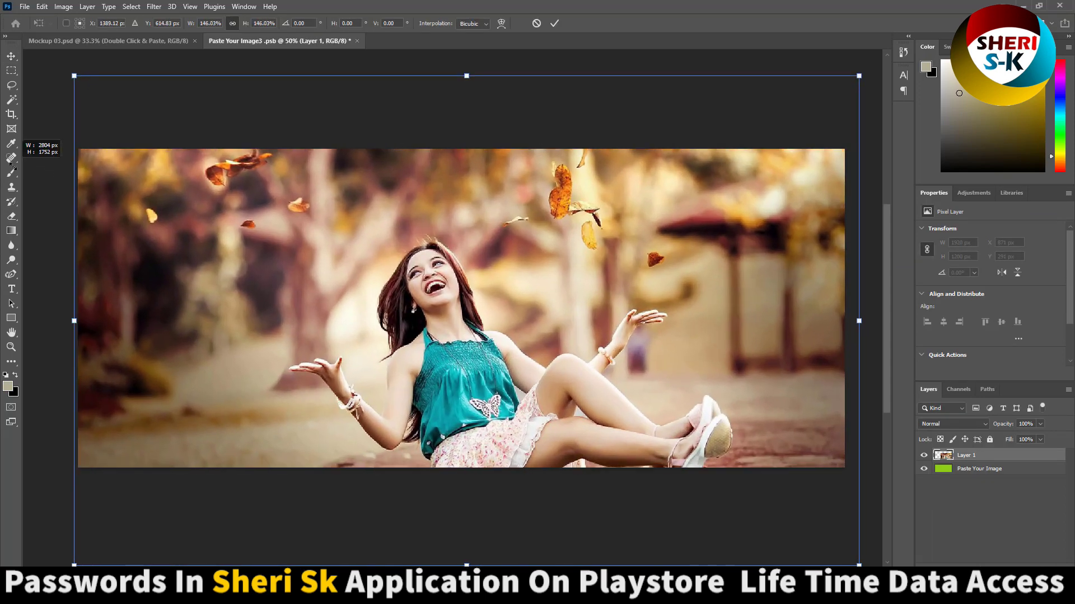
left_click_drag(431, 240, 428, 276)
key("Return")
key("ctrl+s")
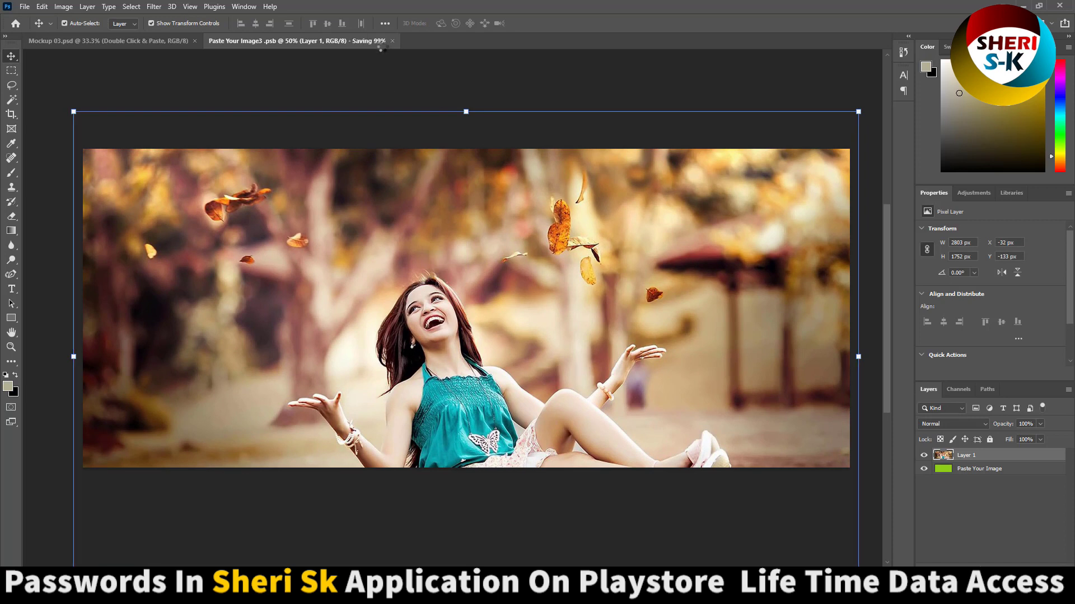
key("ctrl+w")
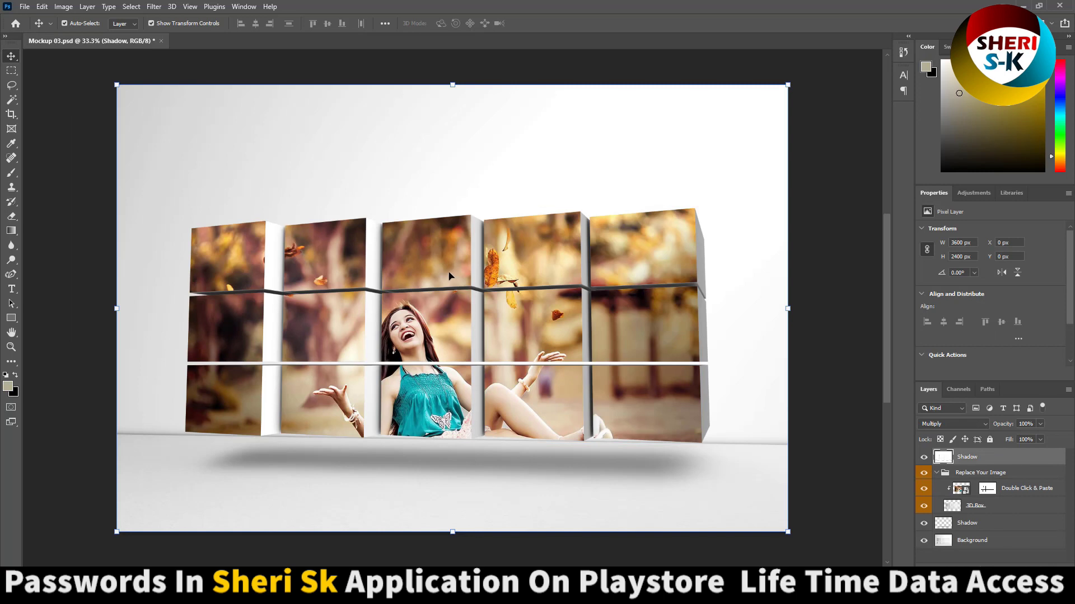
Step: Toggle the Background, Shadow and 3D Box layers off and on, then close Mockup 03 unsaved
left_click(924, 540)
left_click(924, 540)
left_click(924, 523)
left_click(924, 523)
left_click(924, 511)
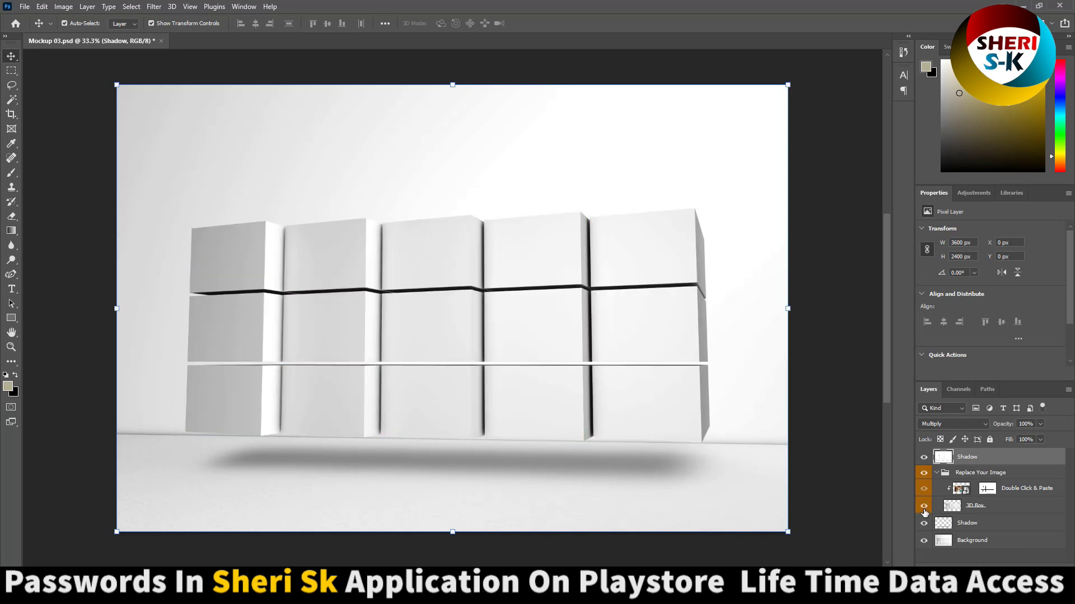
left_click(925, 507)
left_click(161, 40)
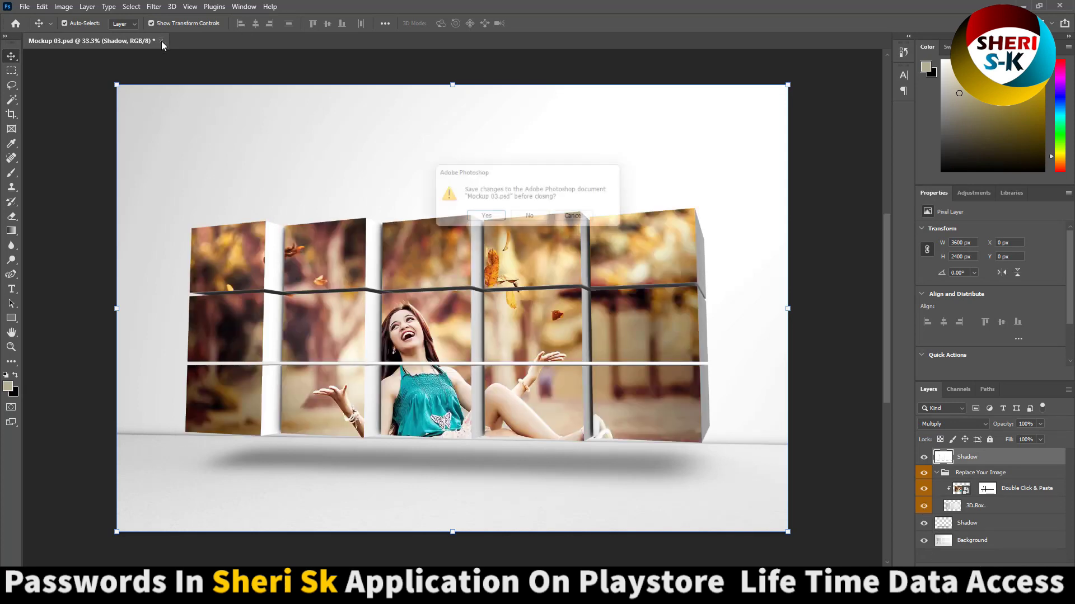
left_click(514, 224)
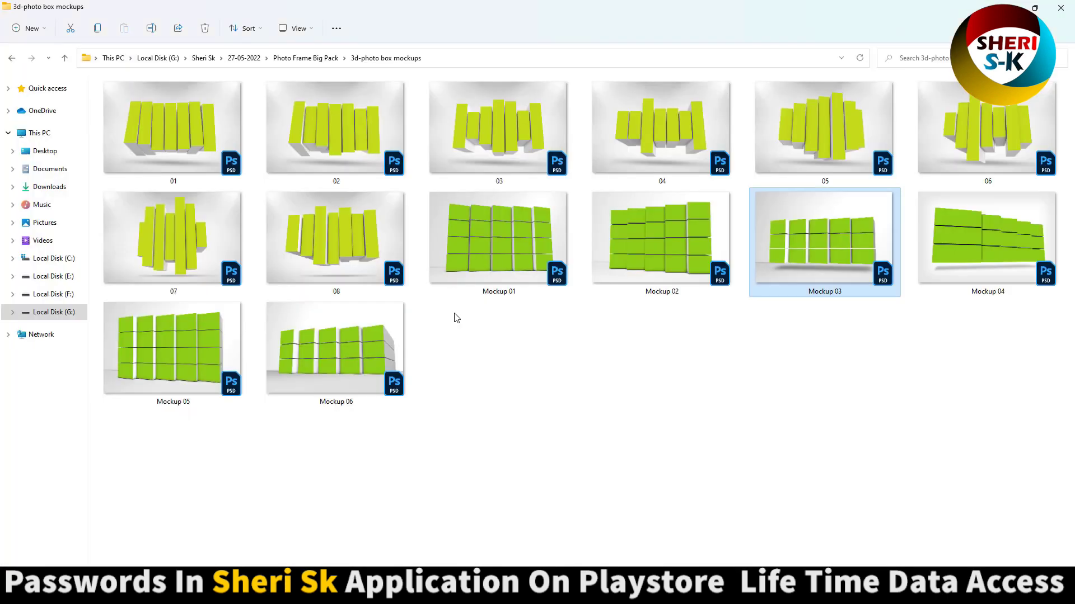
Step: Open the 4K Glitch Photo Template effect PSD, then return and select the 12x12 Aurora folder
left_click(326, 134)
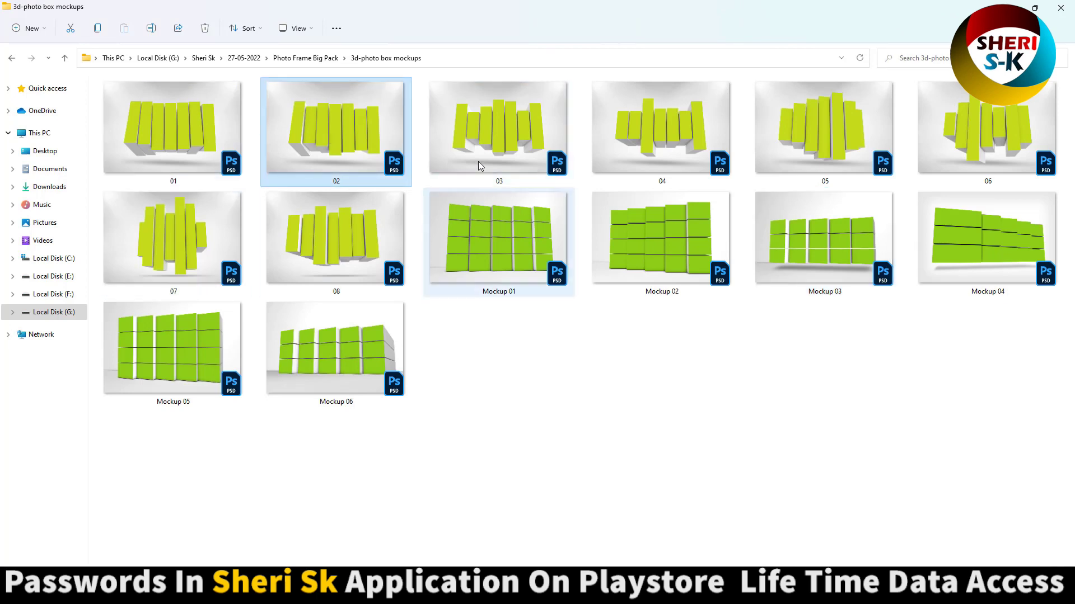
left_click(12, 58)
double_click(256, 150)
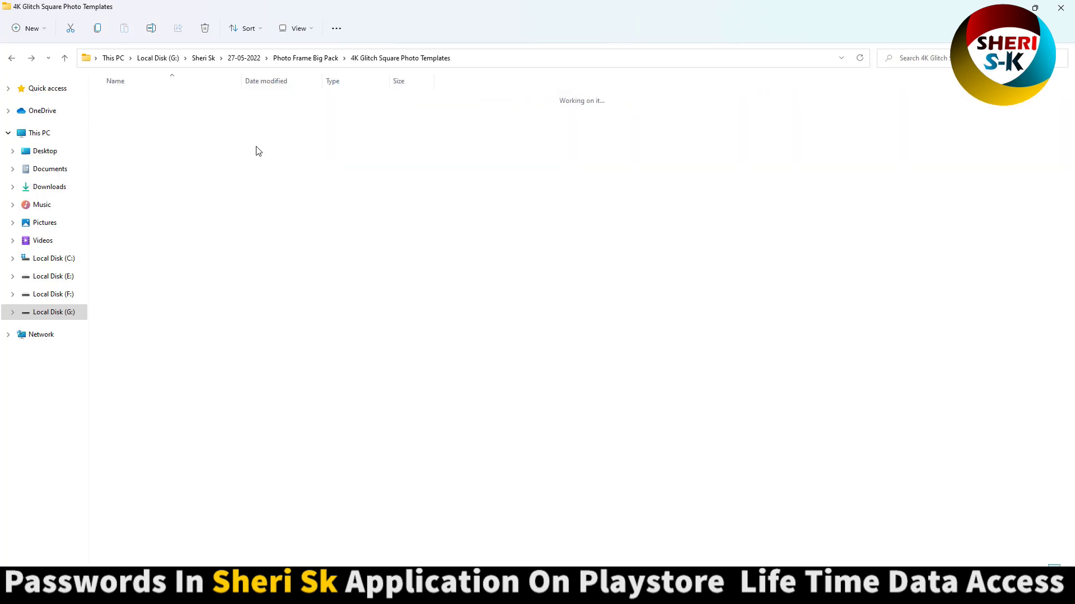
double_click(134, 124)
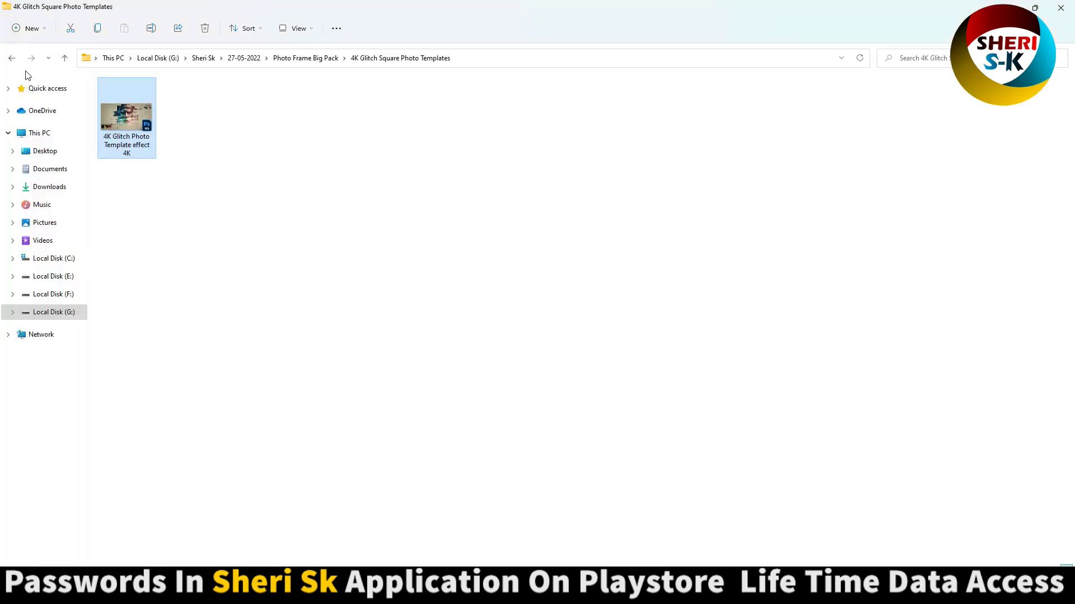
left_click(5, 60)
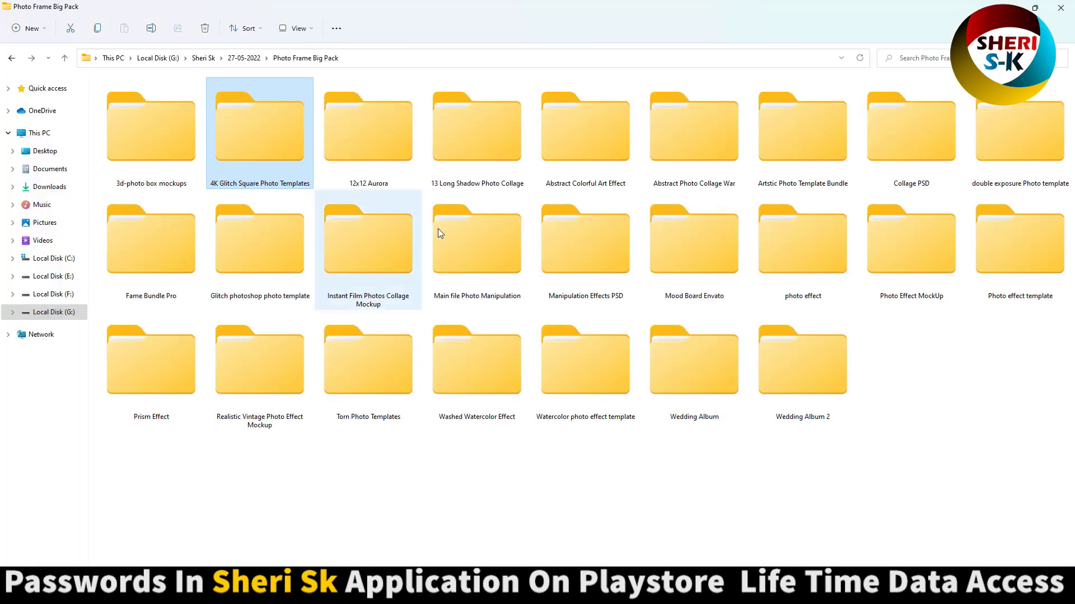
left_click(393, 149)
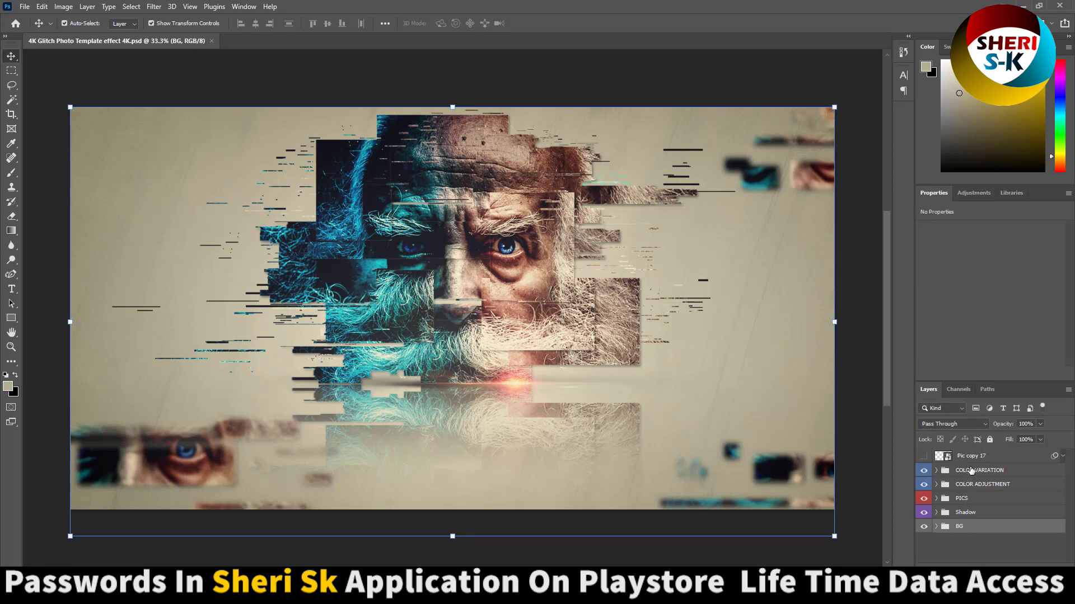
Step: Inspect the Pic copy 17 old-man portrait and its HIDE | DELETE guide, then close Pic.psb and the template
left_click(971, 457)
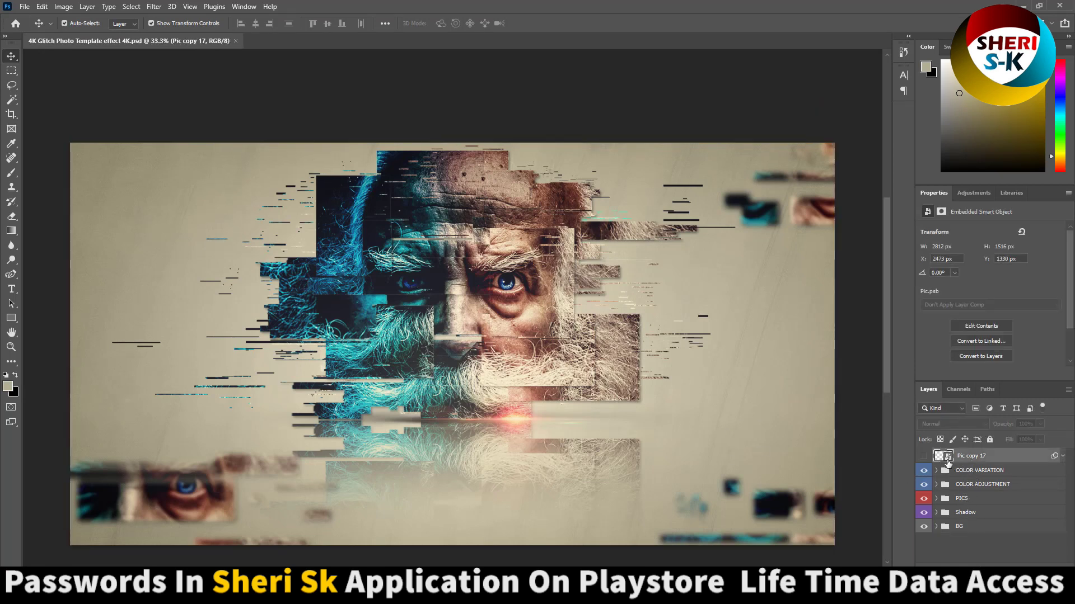
double_click(946, 457)
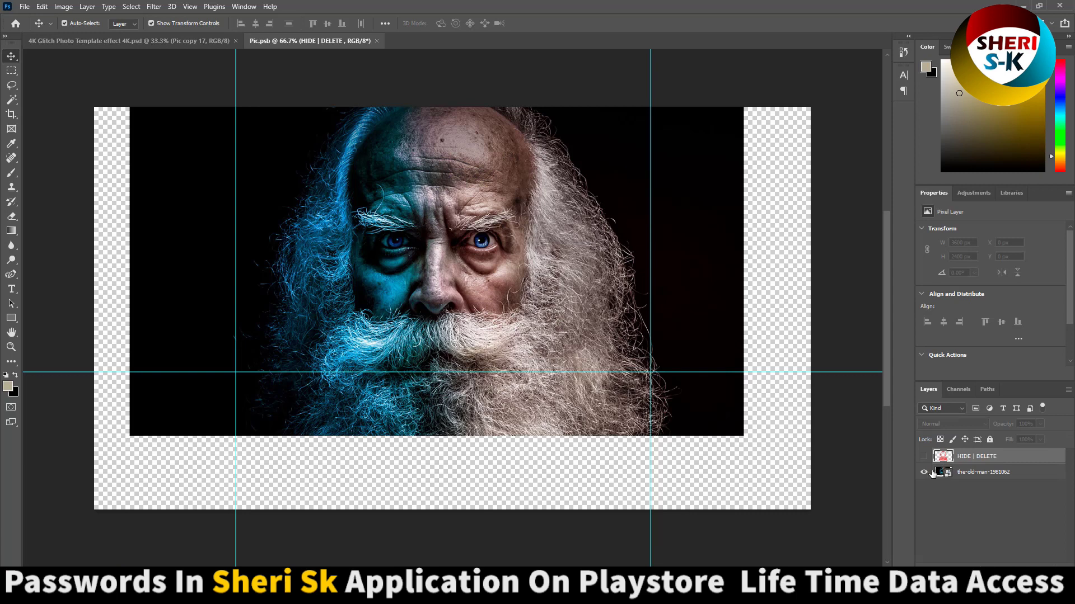
left_click(924, 457)
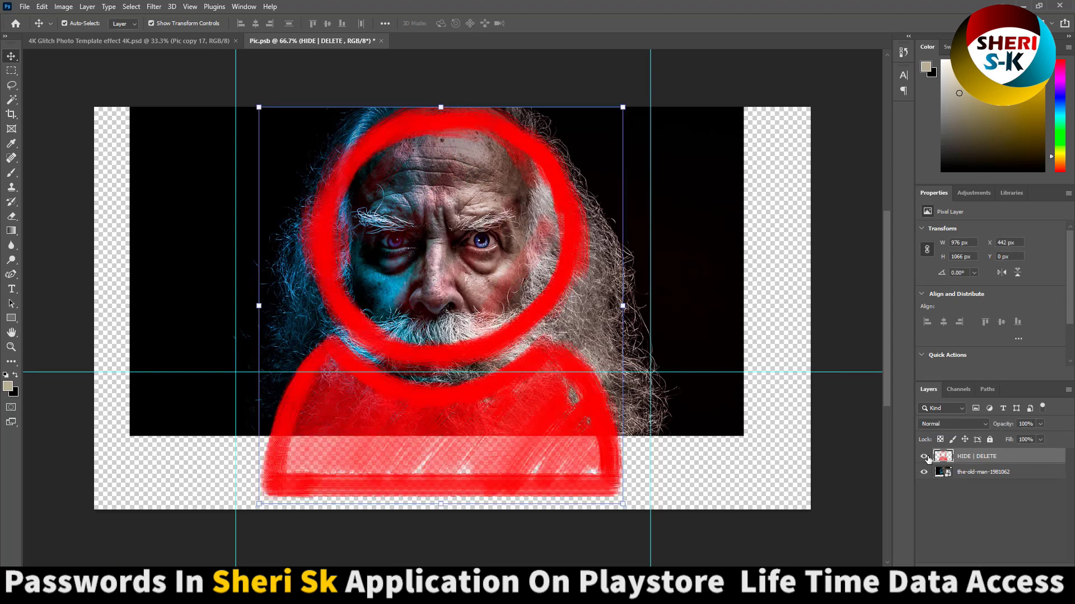
left_click(924, 457)
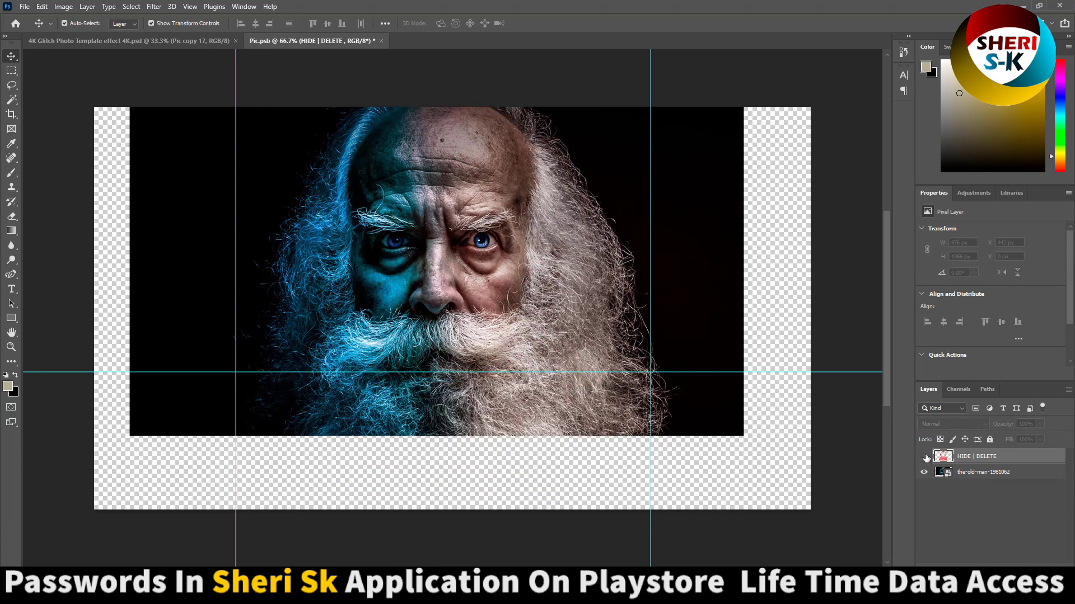
left_click(380, 41)
left_click(486, 218)
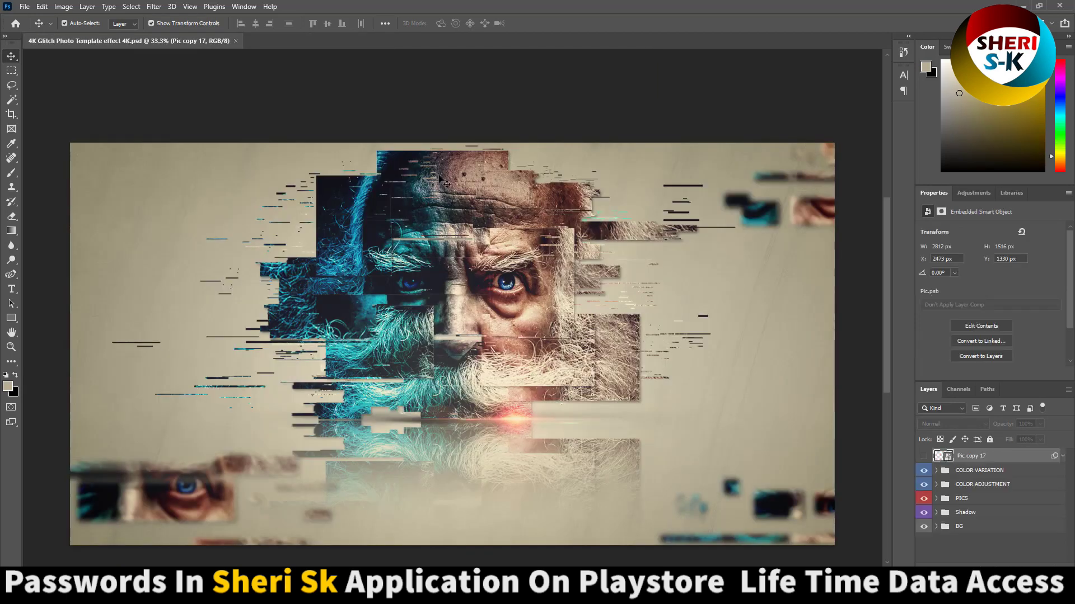
left_click(236, 41)
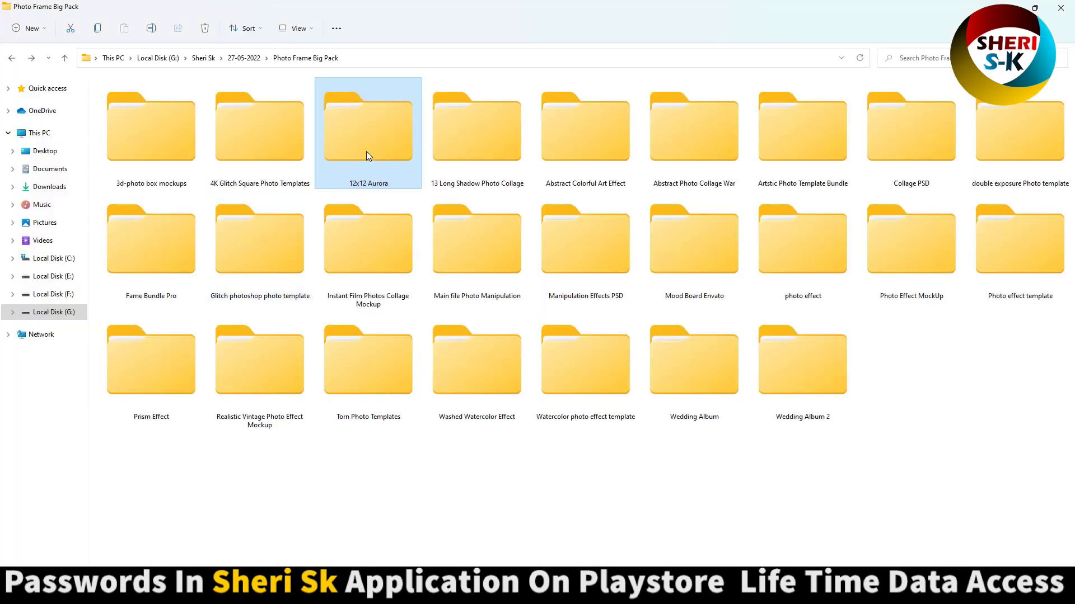
Step: Open the 12x12 Aurora folder and launch the 01 album spread PSD in Photoshop
double_click(366, 151)
scroll(313, 195, "up", 2)
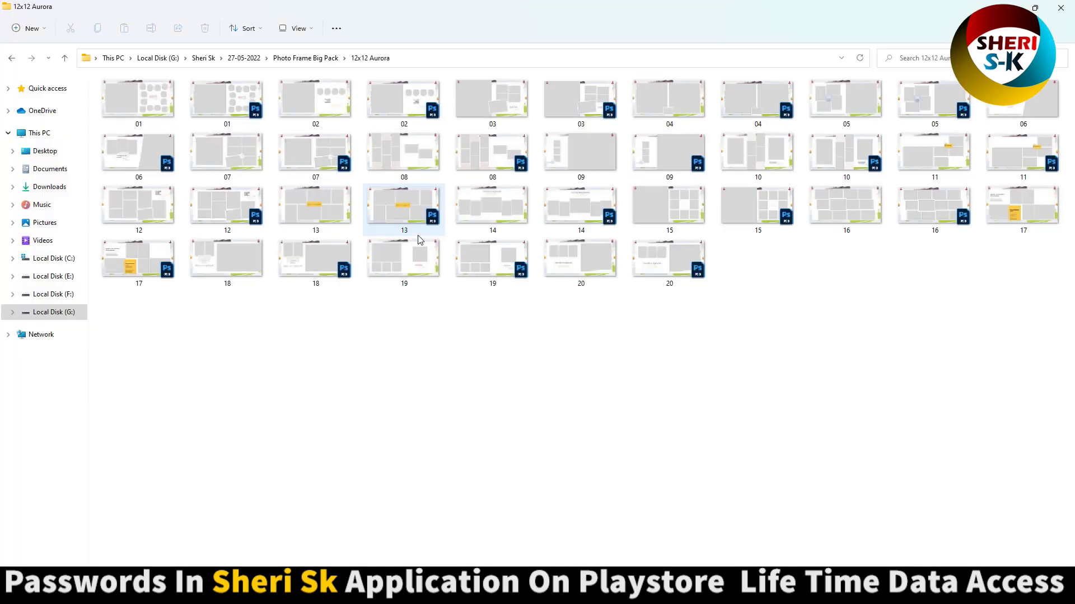
scroll(418, 235, "up", 3)
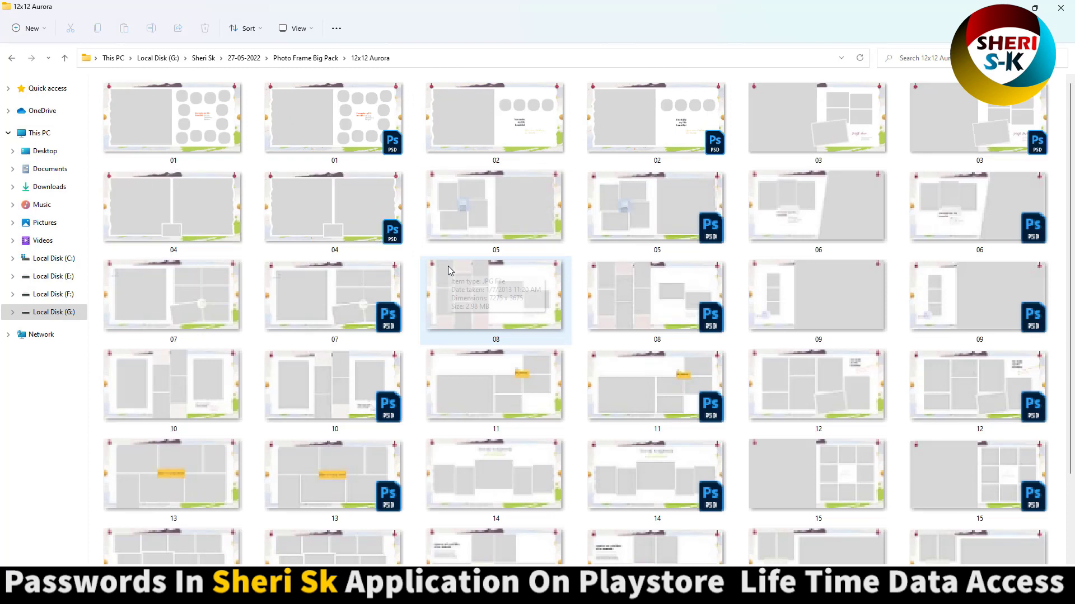
scroll(480, 291, "down", 2)
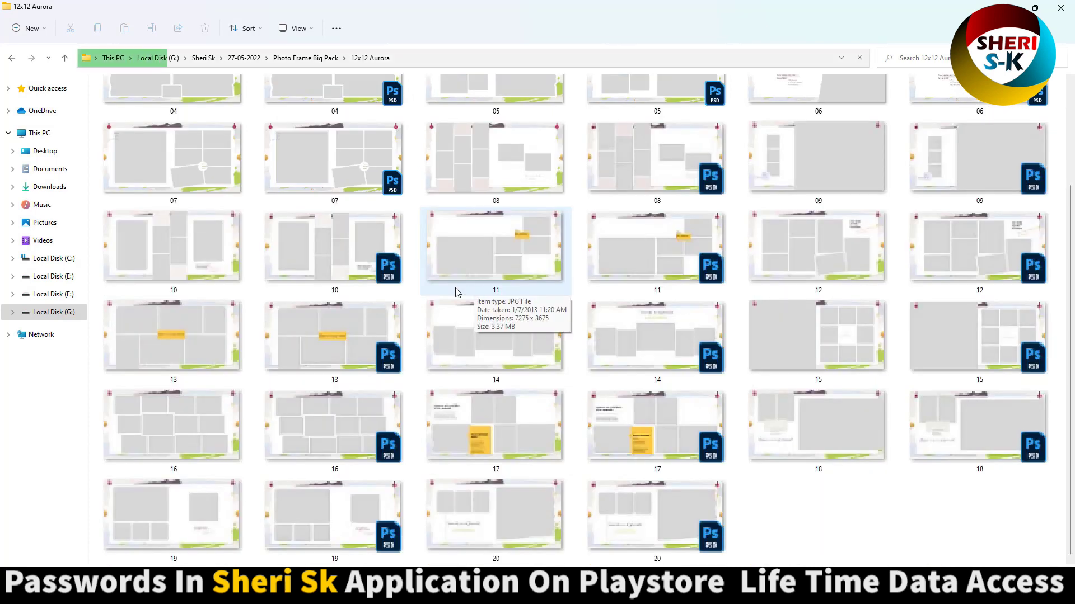
scroll(503, 358, "up", 2)
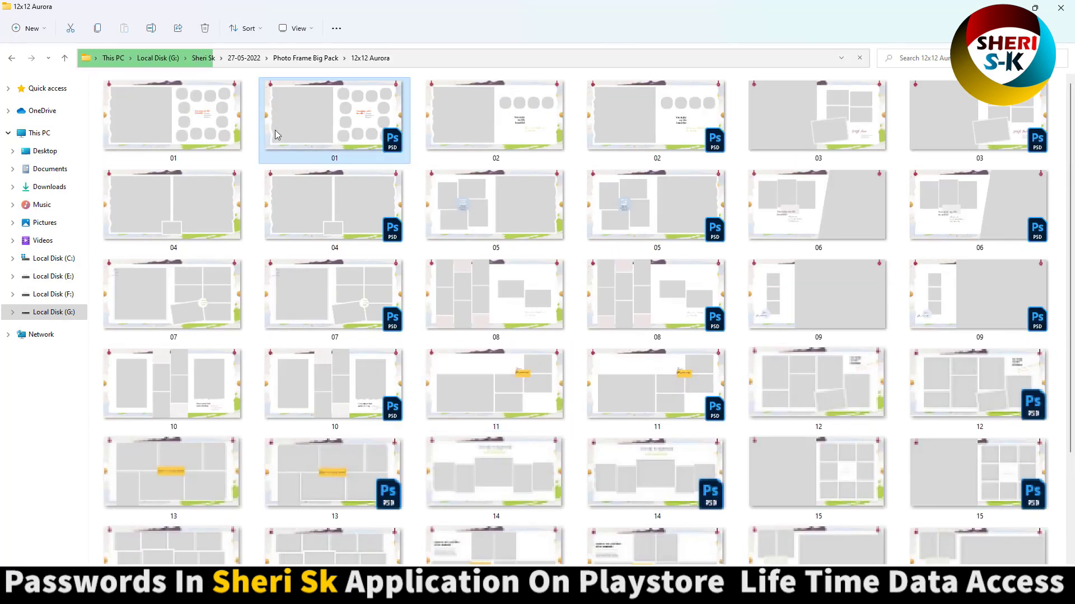
left_click(158, 120)
double_click(336, 122)
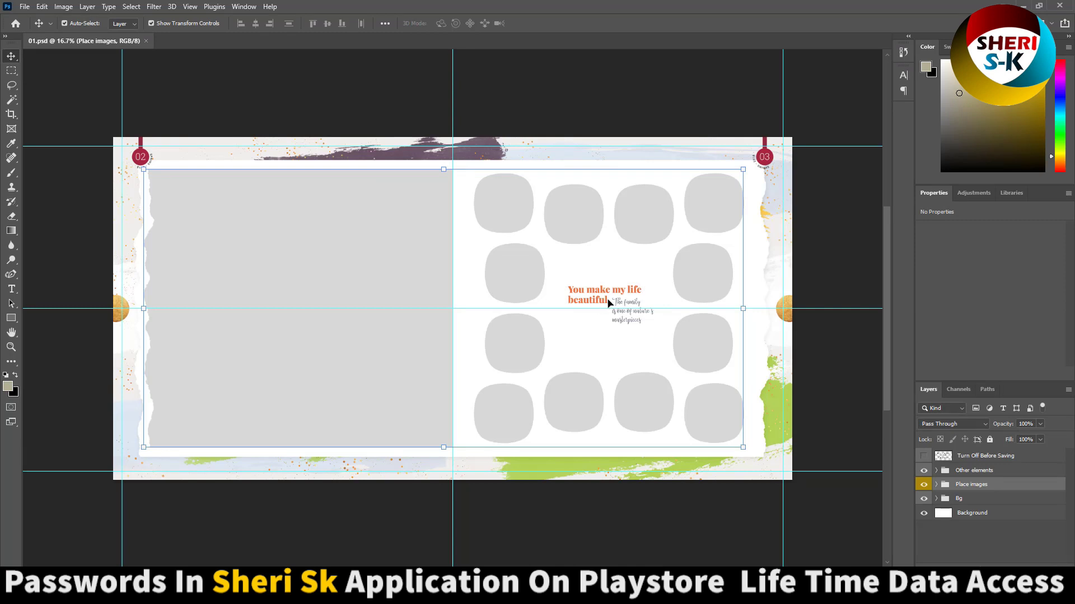
Step: Expand the Place images group and select the large left 1 Image photo frame
left_click(962, 461)
left_click(960, 485)
left_click(957, 501)
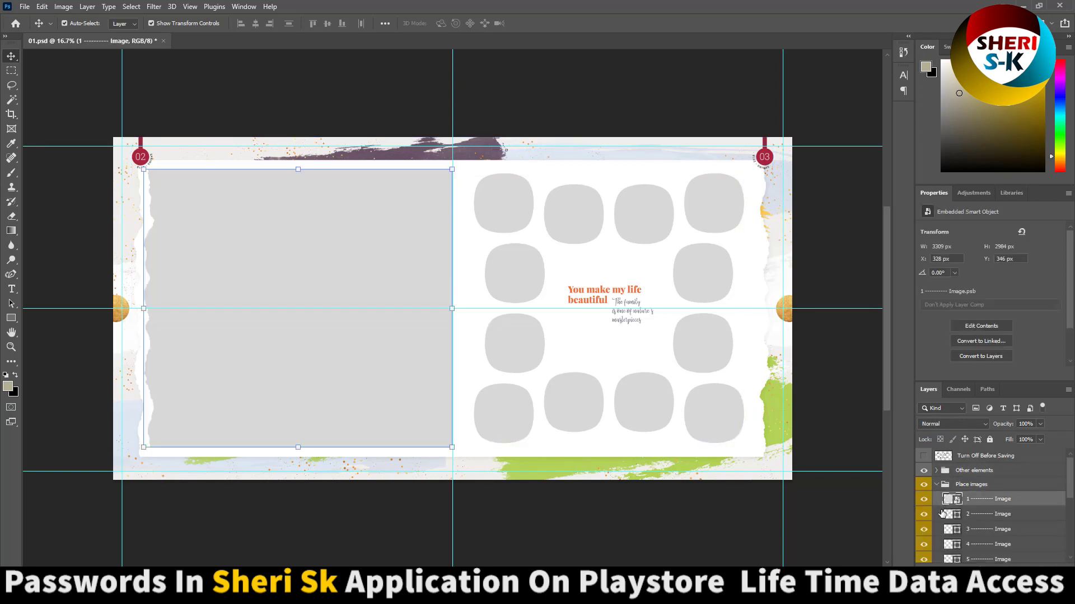
left_click(568, 212)
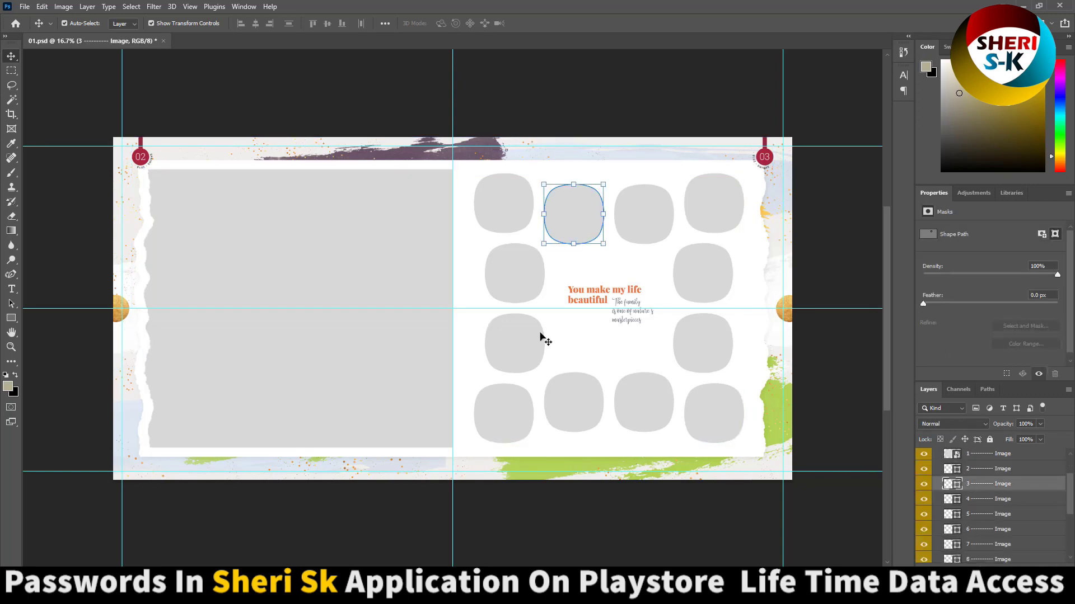
left_click(387, 240)
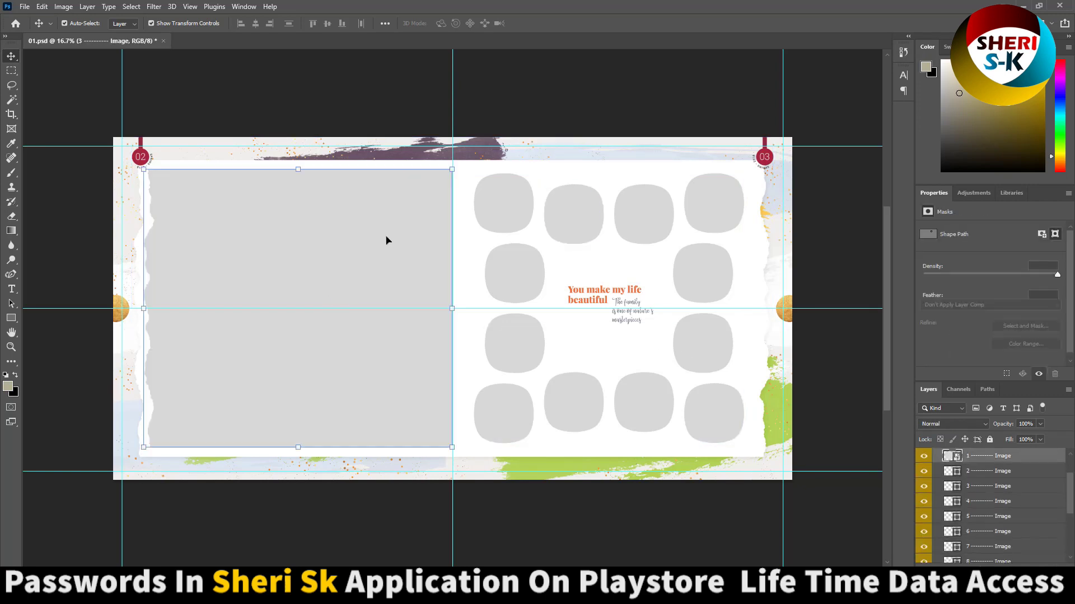
left_click(25, 6)
Step: Open the sunglasses smoke portrait and bring it into the 01 album spread
left_click(33, 31)
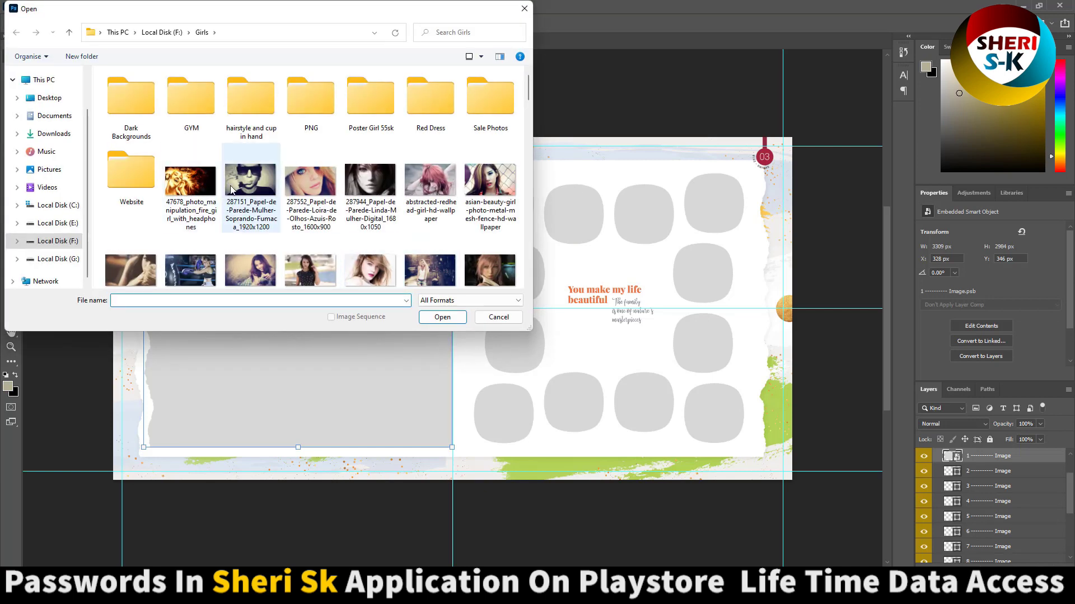
double_click(231, 189)
left_click_drag(364, 41, 471, 118)
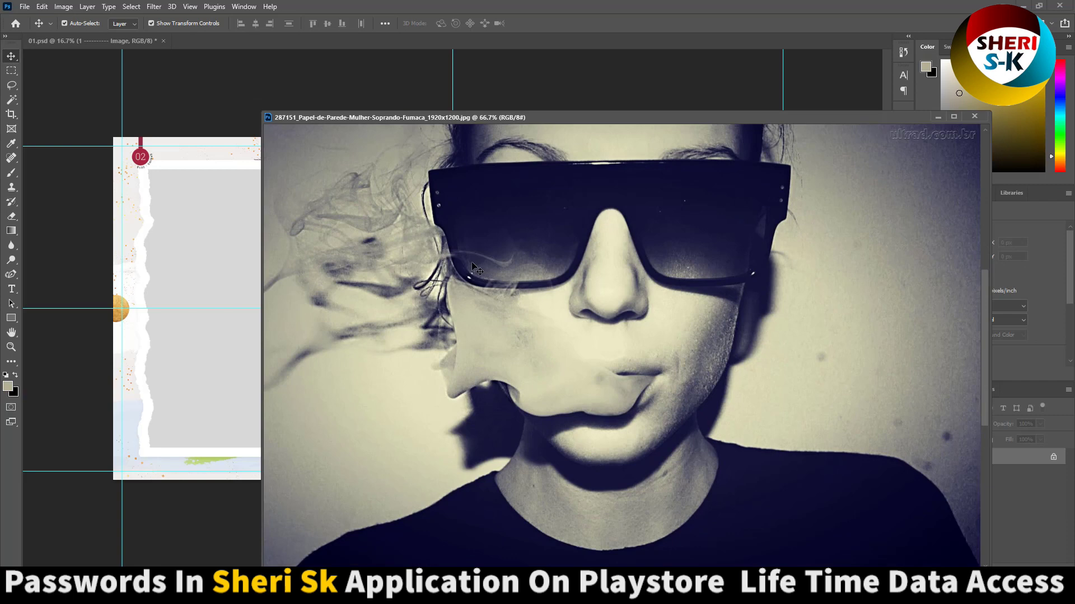
left_click_drag(471, 261, 237, 271)
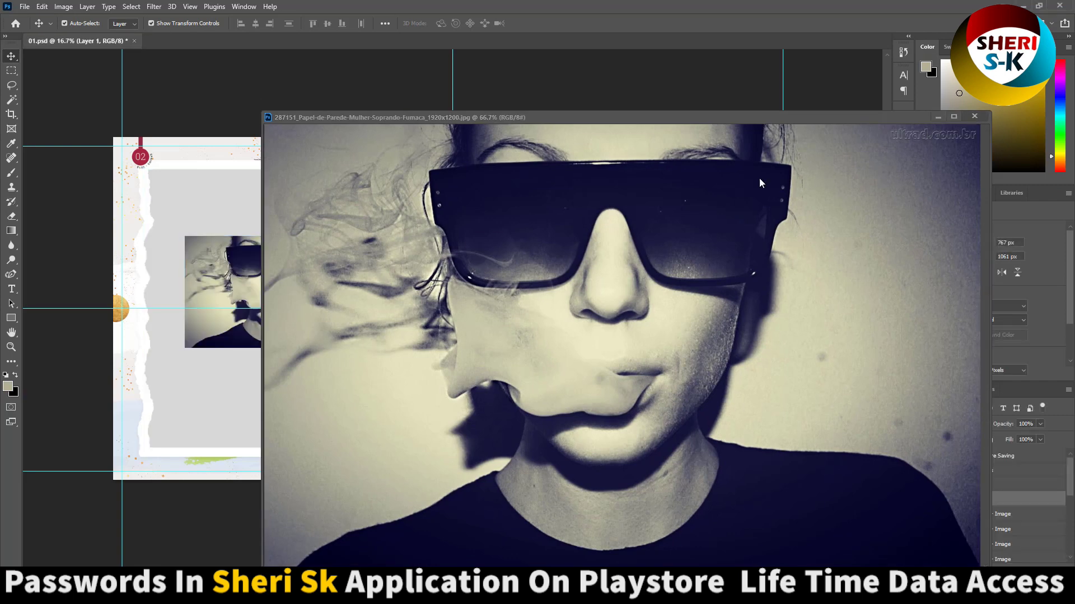
left_click(975, 115)
Step: Enlarge the portrait, clip it to the large left frame, and shift it into position
key("ctrl+t")
left_click_drag(360, 232, 495, 154)
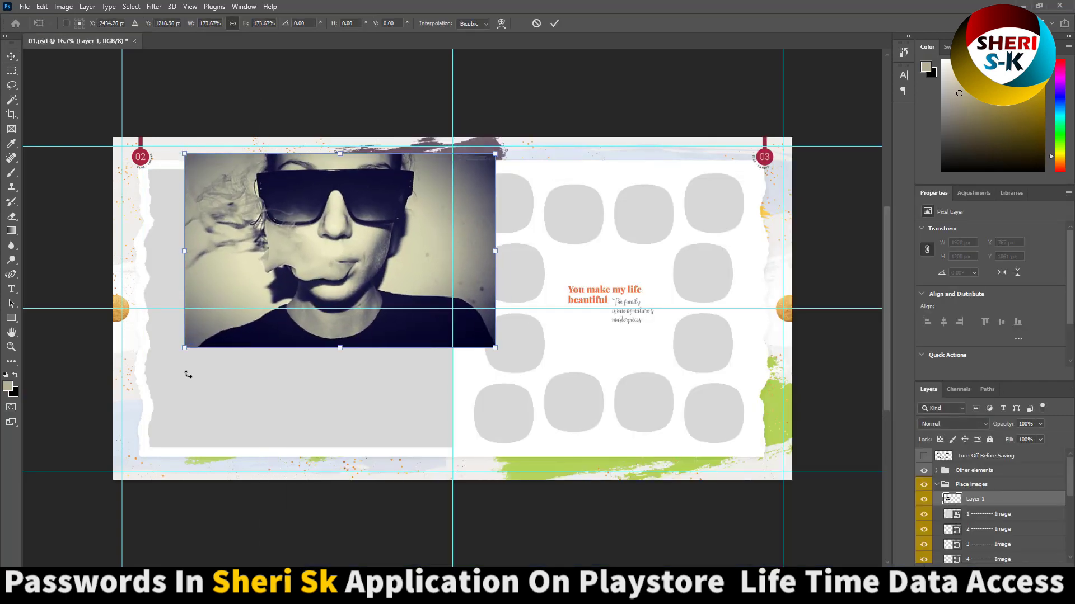
left_click_drag(184, 348, 42, 512)
key("Return")
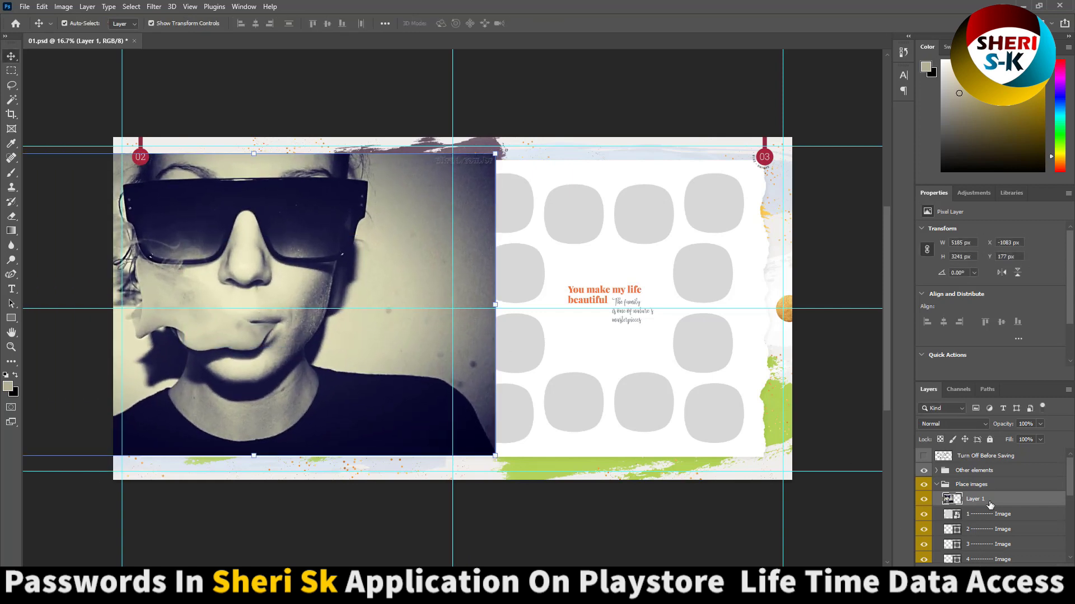
right_click(990, 505)
left_click(979, 247)
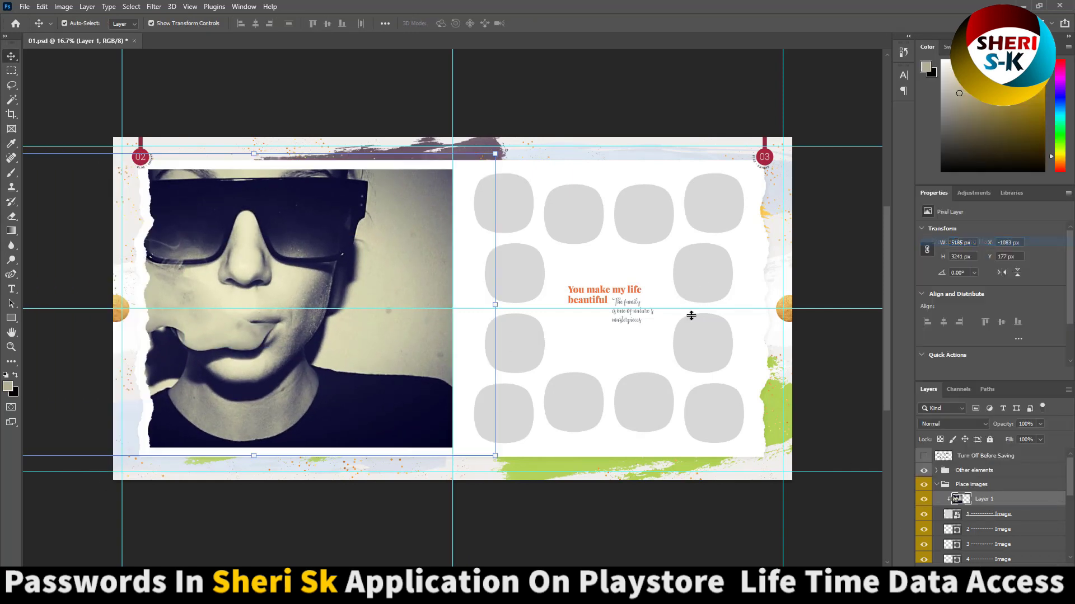
mouse_move(284, 302)
left_mouse_down()
mouse_move(276, 274)
mouse_move(289, 274)
left_mouse_up()
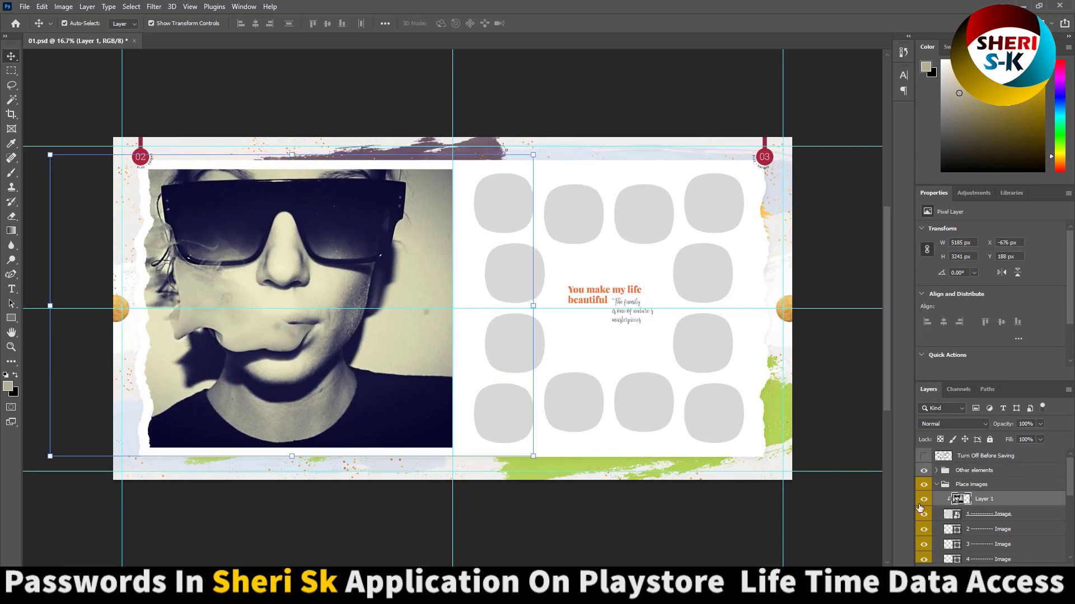
Step: Select the top-left rounded photo frame layer on the right page of 01.psd
scroll(979, 514, "up", 3)
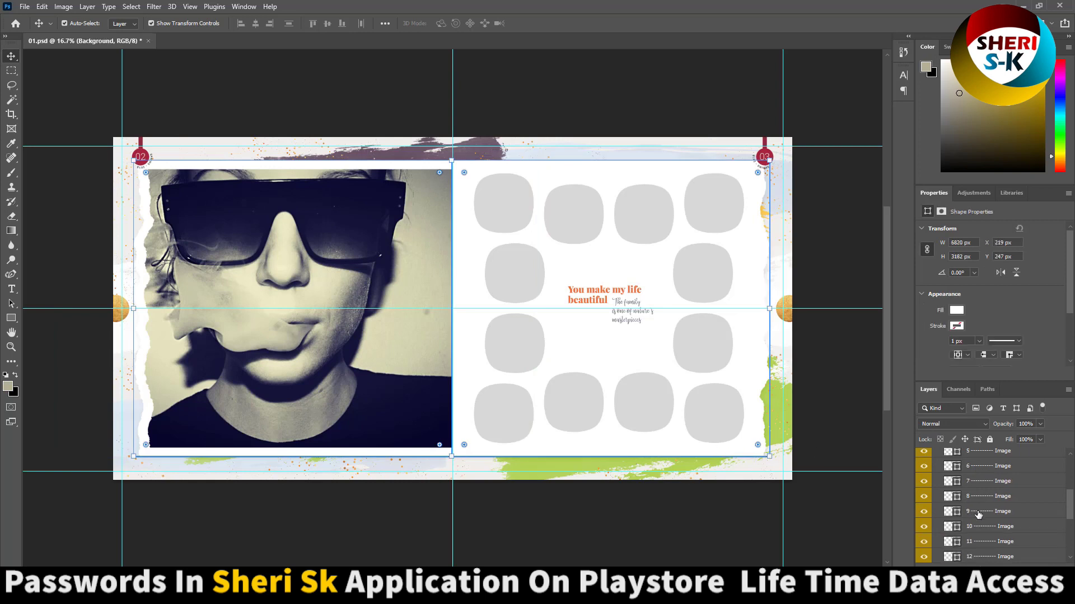
left_click(974, 497)
scroll(978, 520, "up", 5)
scroll(982, 536, "up", 3)
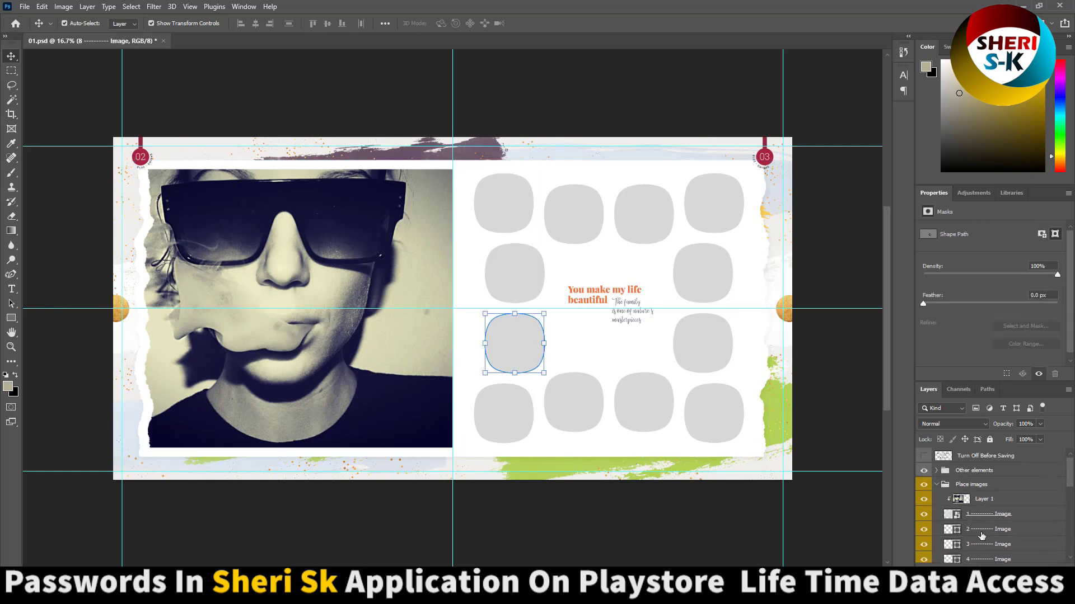
left_click(977, 530)
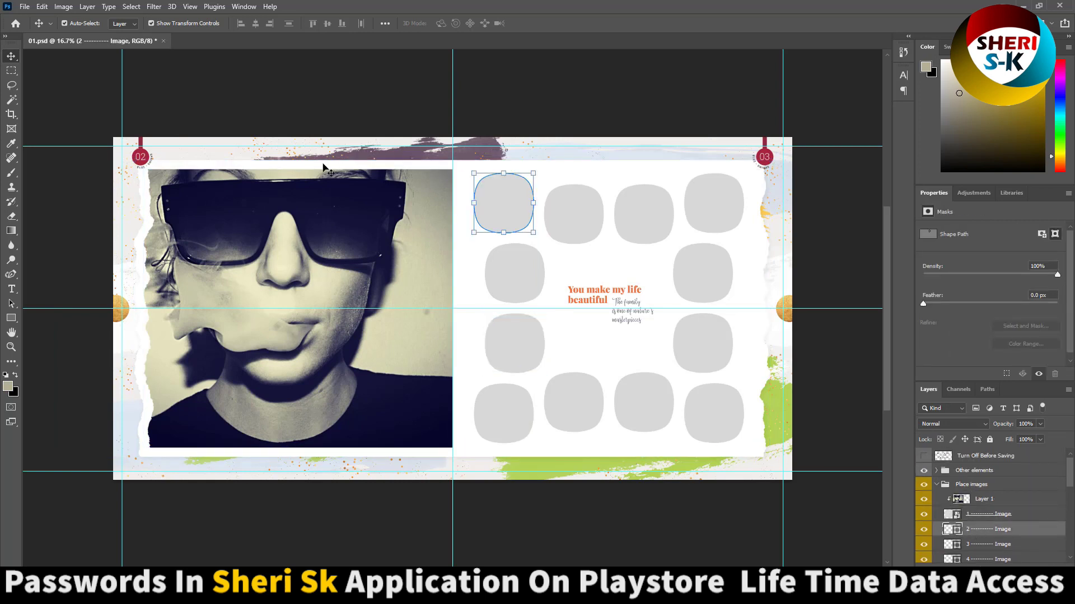
Step: Open the photo of the girl by the metal fence from disk
left_click(17, 5)
left_click(33, 33)
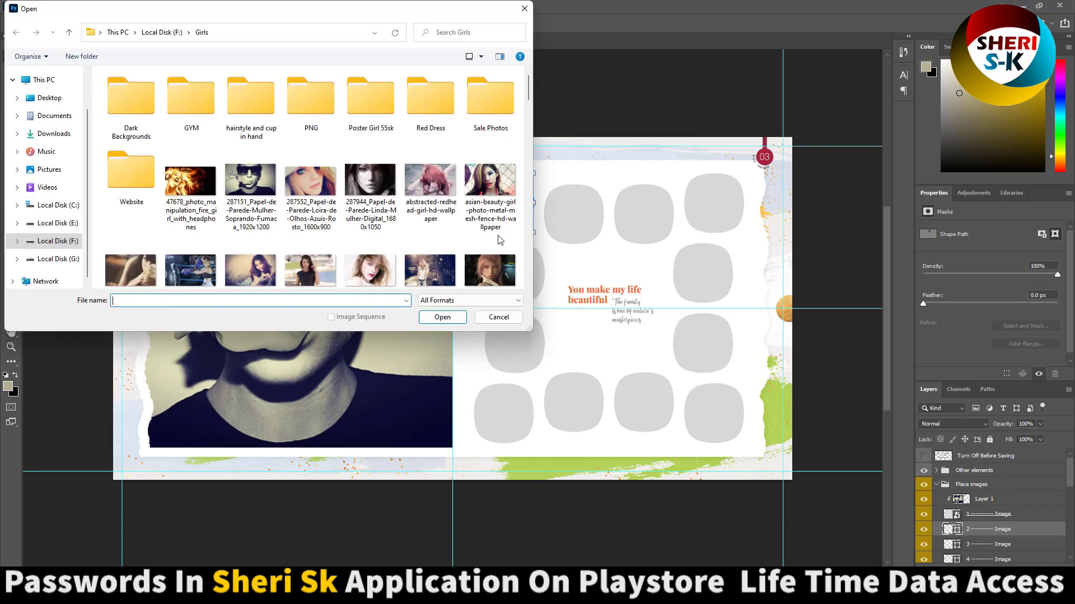
double_click(484, 191)
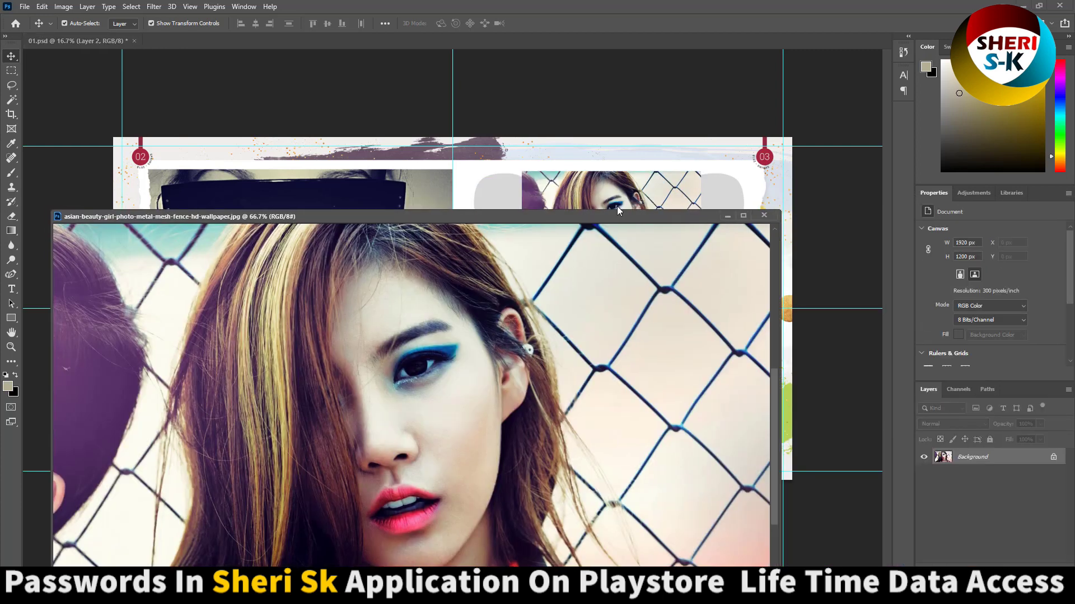
Step: Move the girl photo into 01.psd, shrink it over the first frame, and clip it as a mask
left_click(763, 216)
left_click_drag(564, 227, 504, 227)
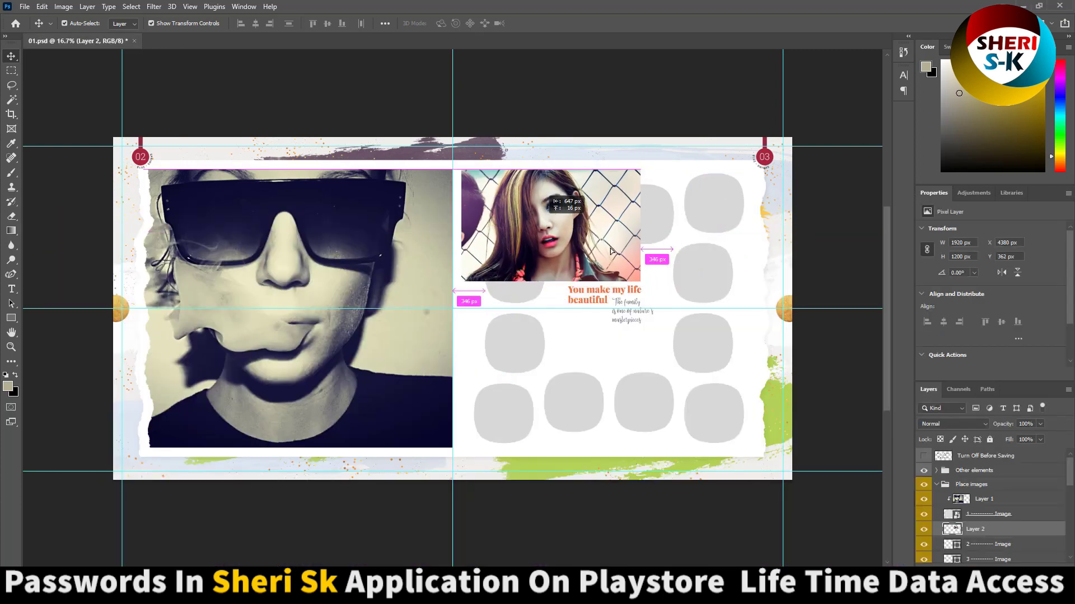
left_click_drag(642, 282, 519, 205)
right_click(992, 530)
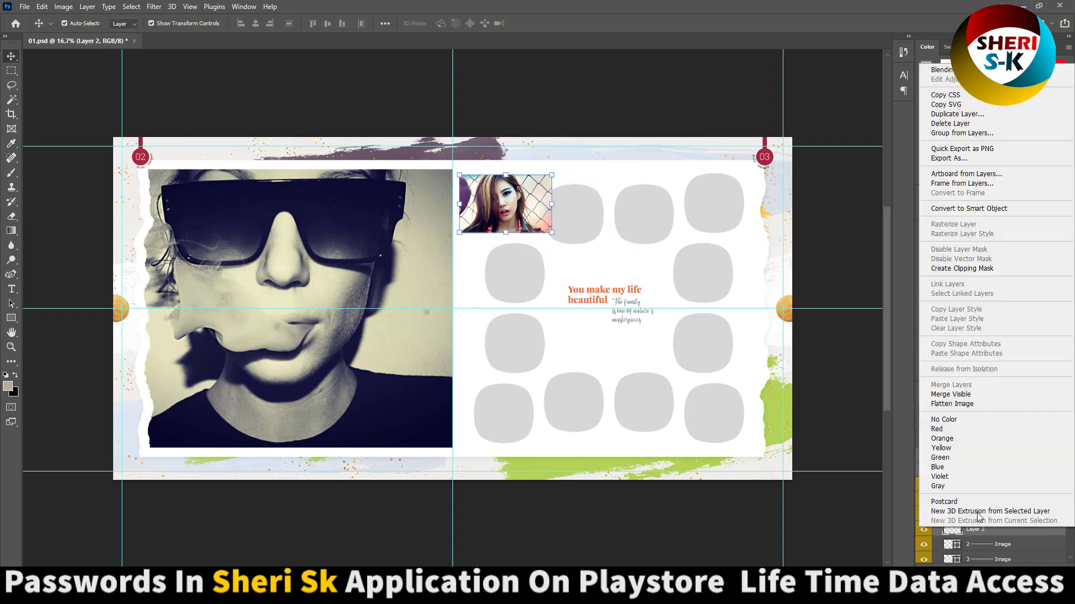
left_click(961, 269)
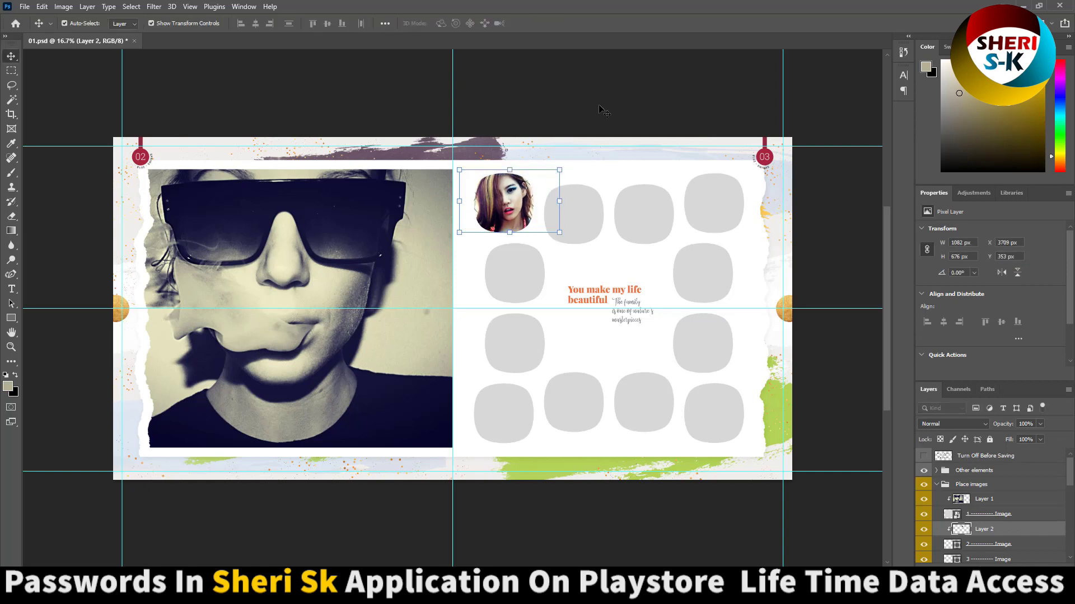
left_click(538, 204)
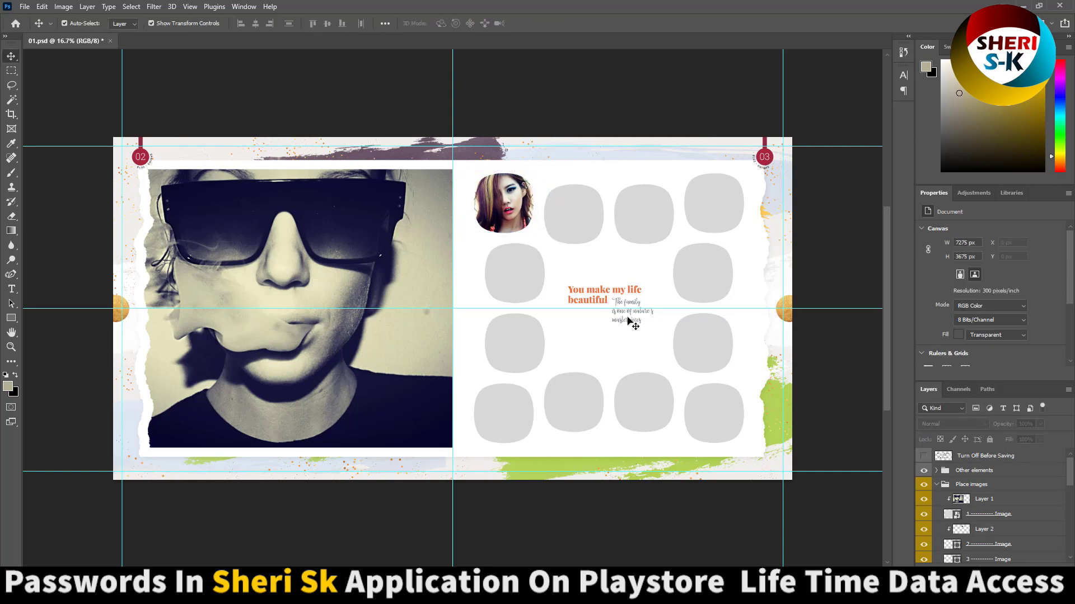
Step: Try a dark red fill on the page background shape, then discard it to keep white
left_click(598, 445)
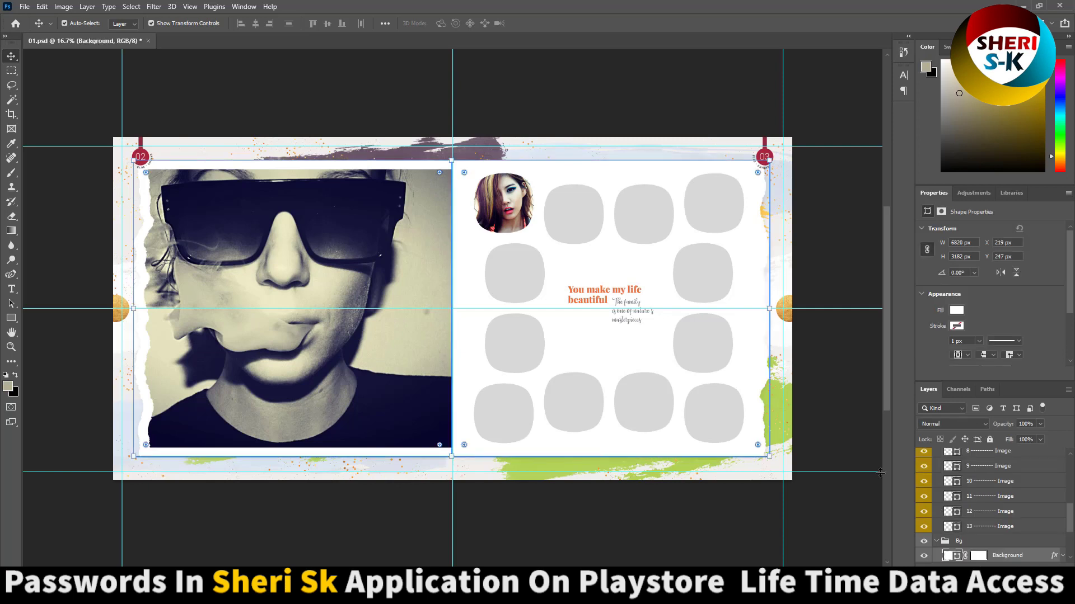
double_click(947, 555)
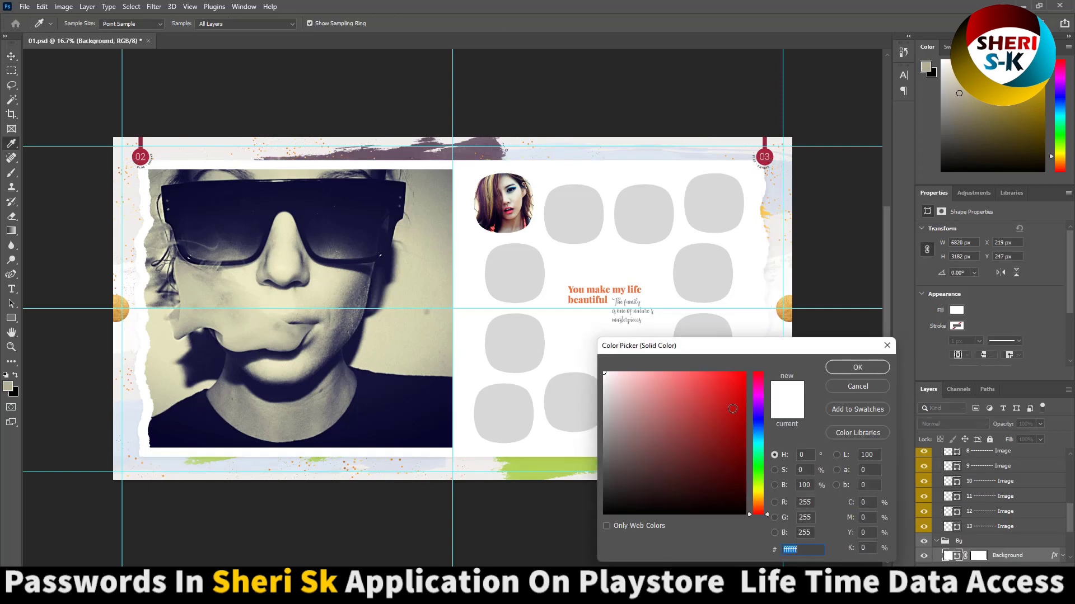
left_click_drag(715, 429, 709, 454)
left_click(852, 388)
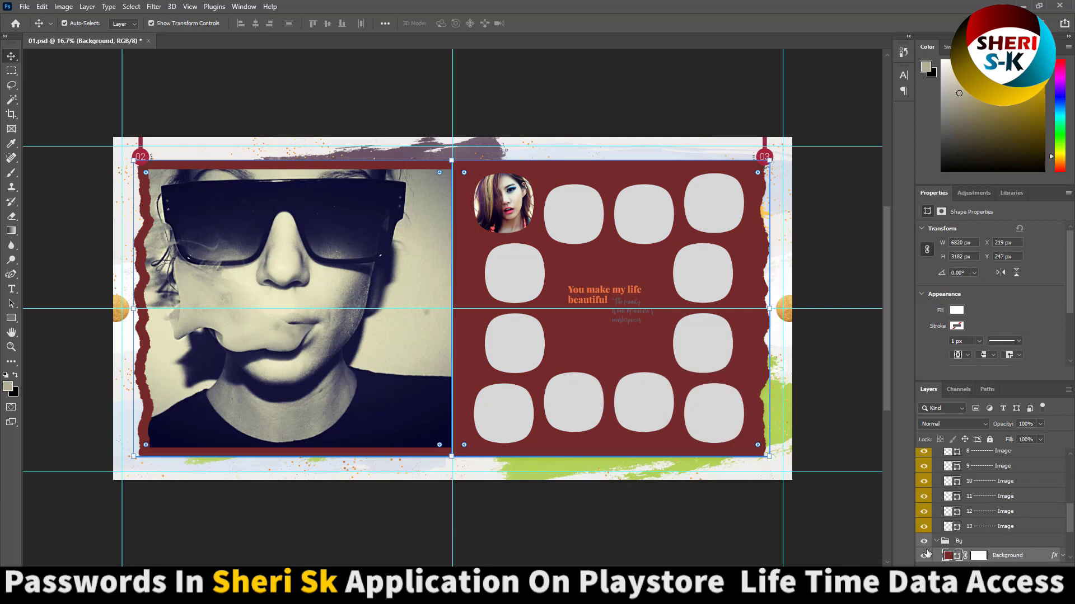
Step: Try and cancel a Gradient Overlay on the background, then close the album without saving
left_click(975, 572)
left_click(993, 533)
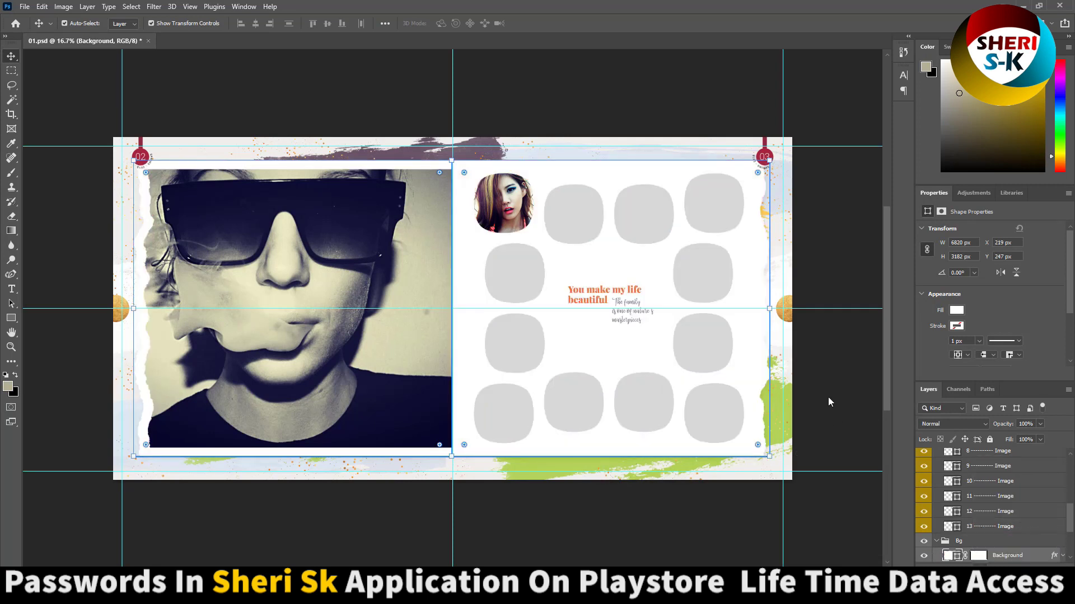
left_click(986, 332)
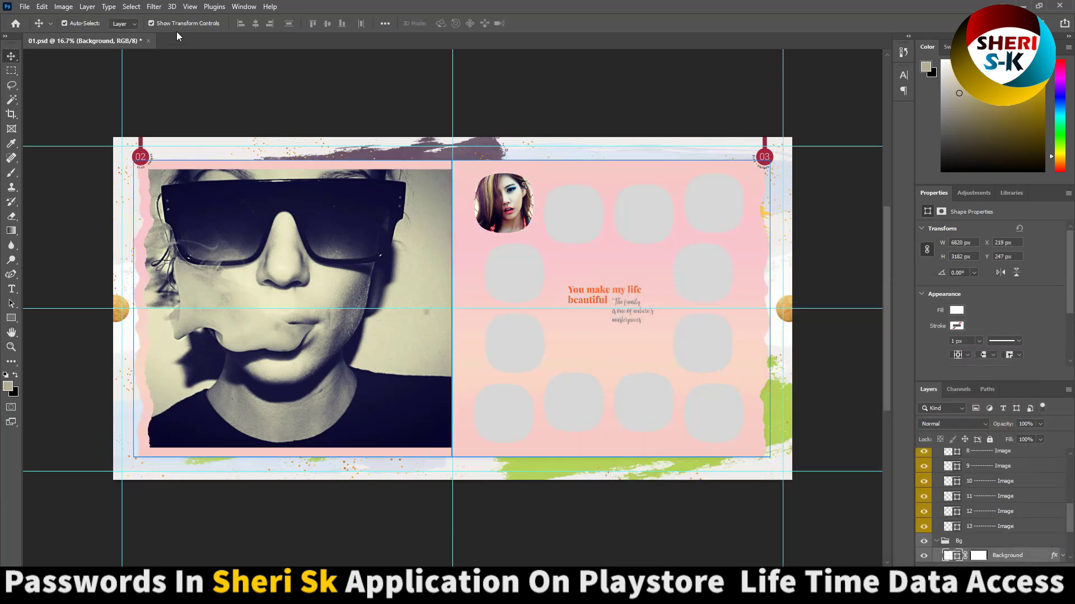
left_click(148, 40)
left_click(532, 219)
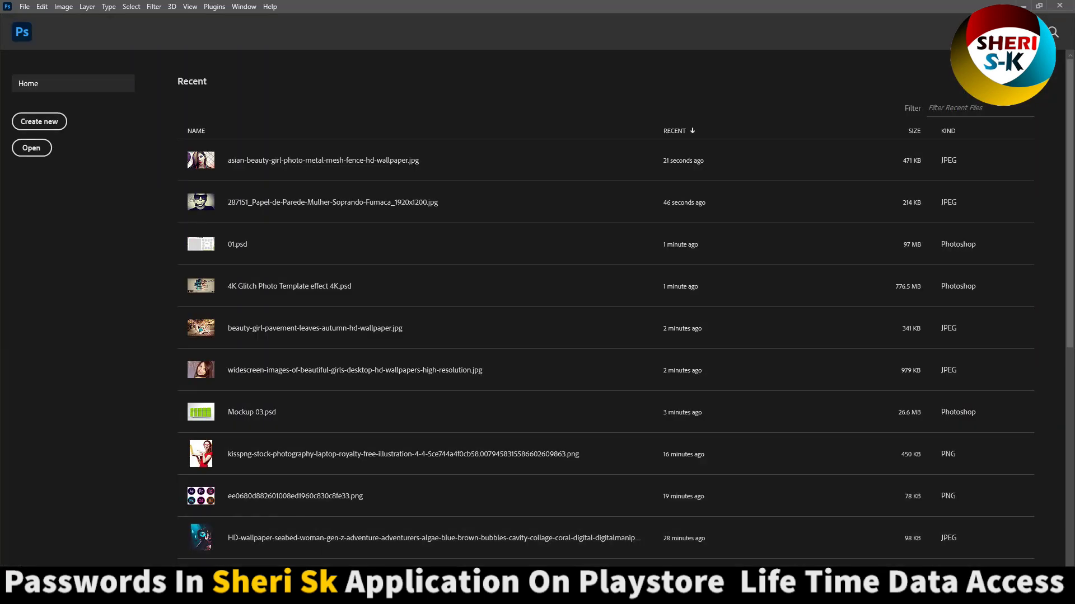
Step: From Photo Frame Big Pack, open 13 Long Shadow Photo Collage and enlarge its preview icons
left_click(12, 57)
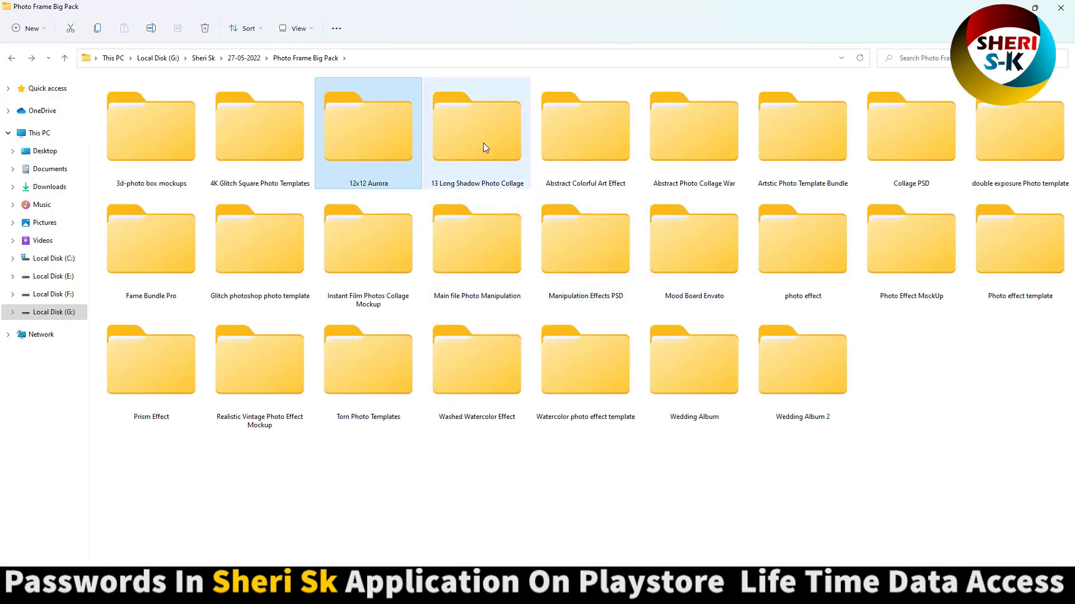
double_click(485, 147)
scroll(480, 292, "up", 2, "ctrl")
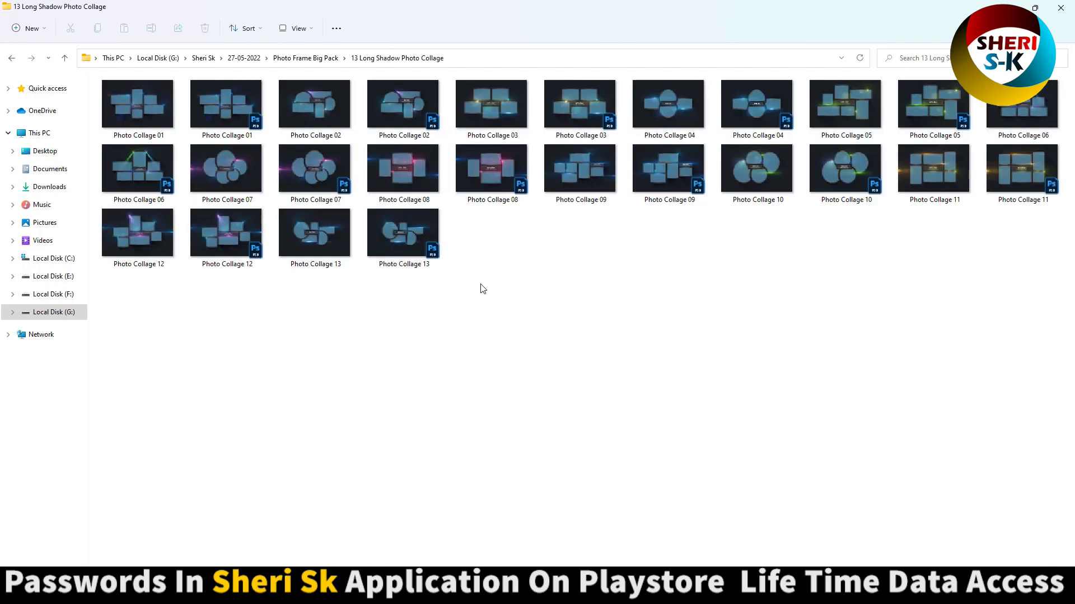
scroll(479, 289, "up", 2, "ctrl")
scroll(480, 289, "up", 2, "ctrl")
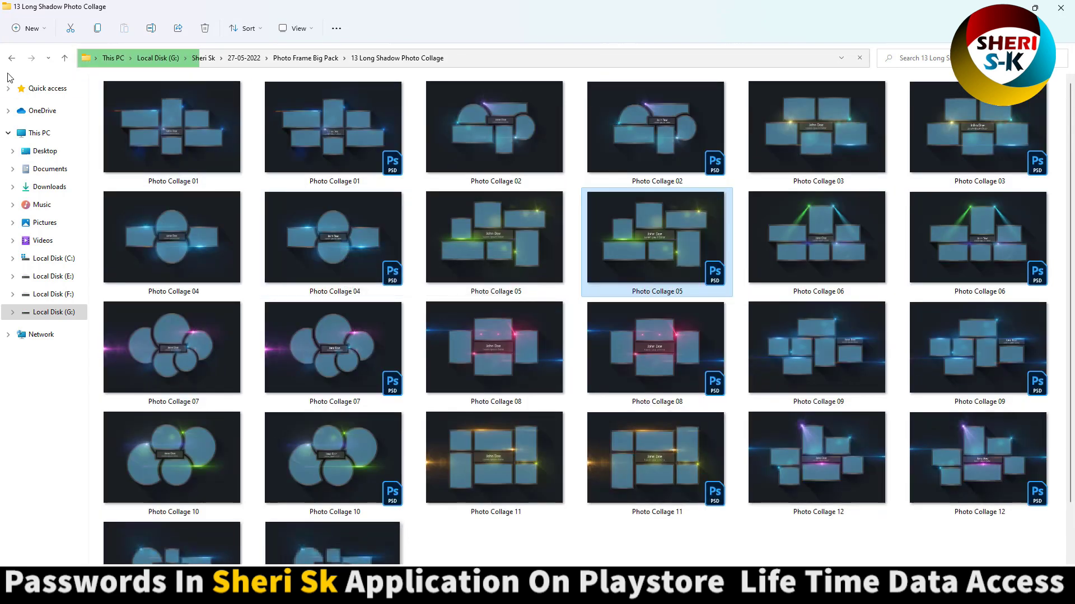
Step: Open the Abstract Colorful Art Effect folder and select its Main Template file
left_click(11, 57)
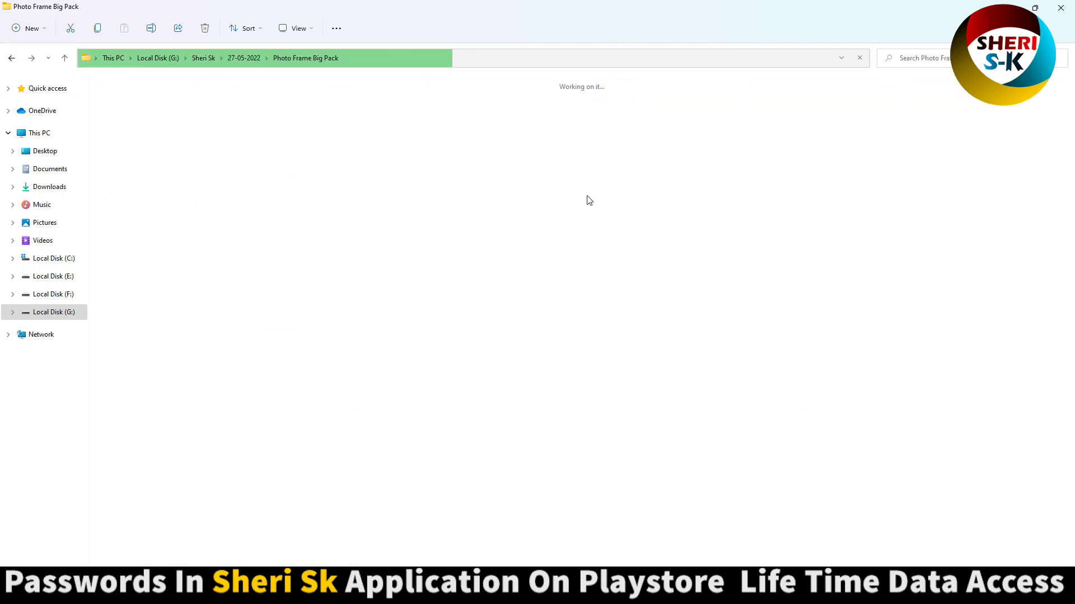
double_click(598, 141)
left_click(135, 130)
scroll(135, 118, "up", 2, "ctrl")
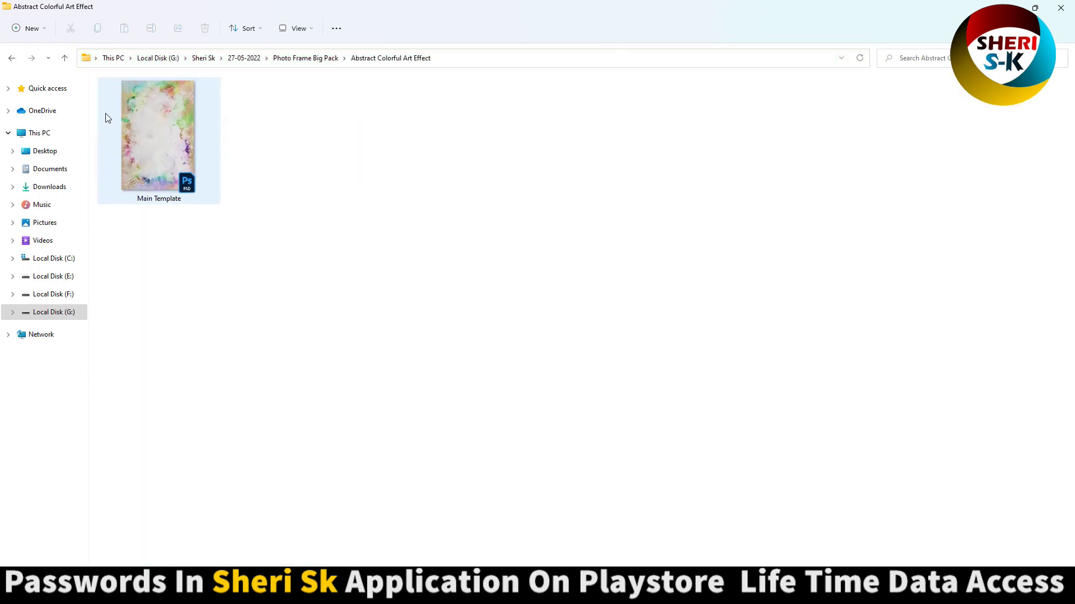
Step: Browse Abstract Photo Collage War with larger icons, then open Artstic Photo Template Bundle
left_click(11, 58)
double_click(687, 130)
scroll(168, 120, "up", 2, "ctrl")
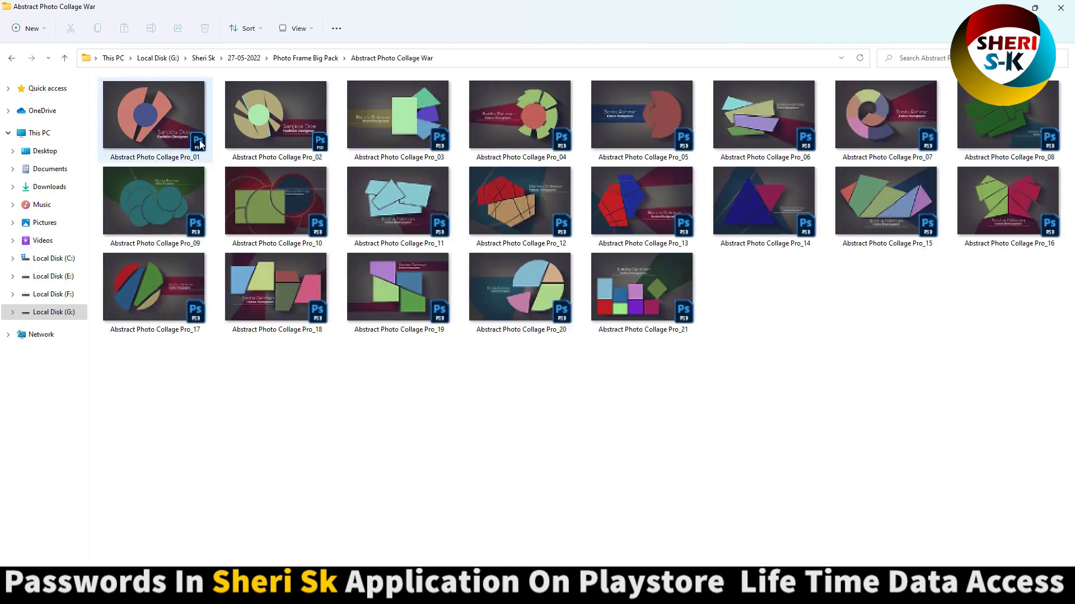
scroll(199, 140, "up", 2, "ctrl")
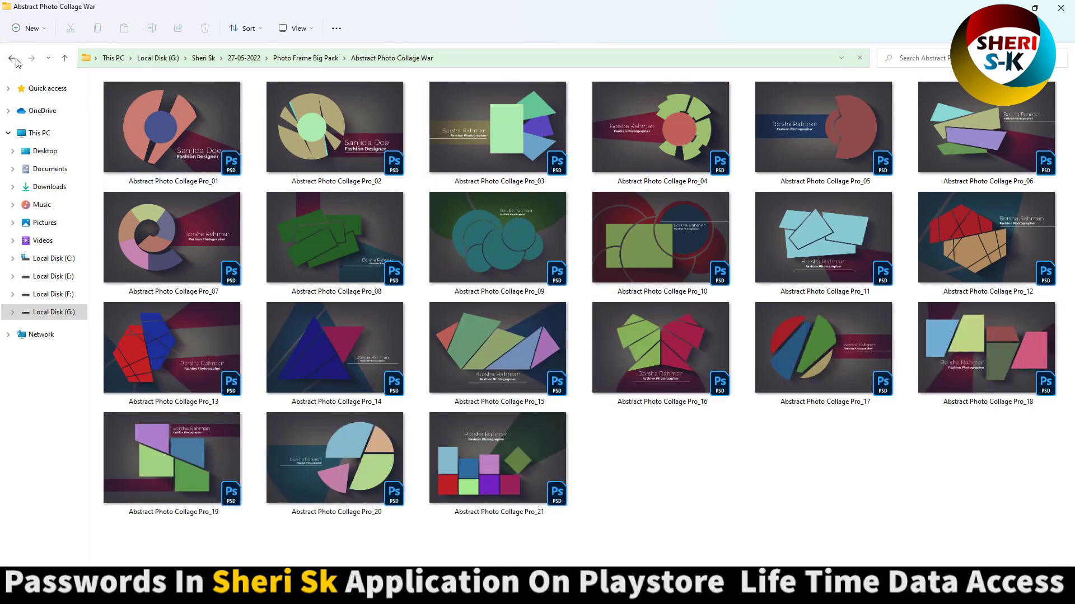
left_click(11, 58)
double_click(788, 131)
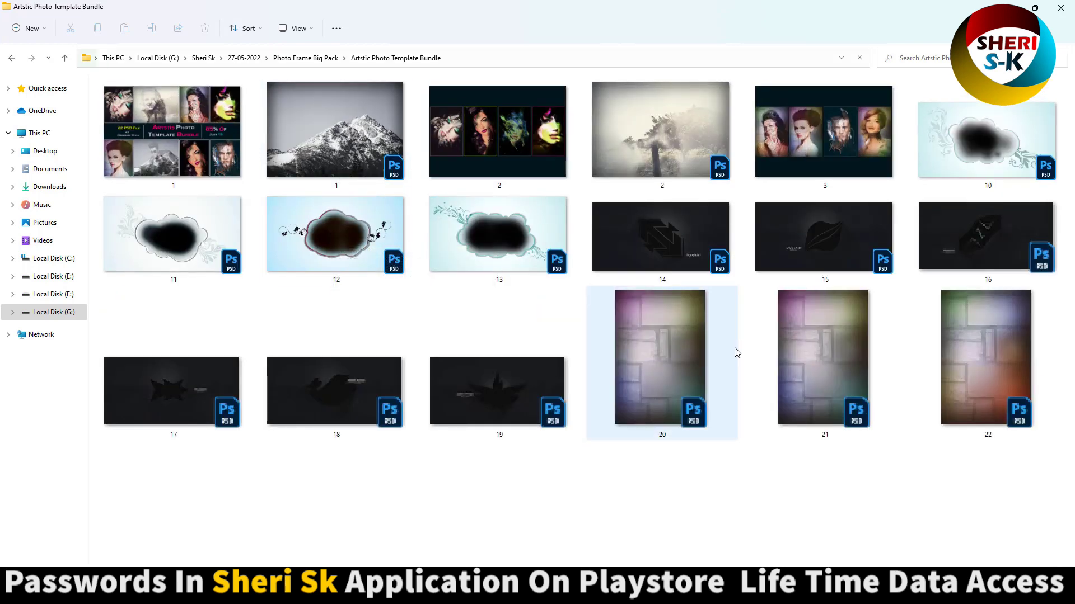
Step: Select template 21, then peek into the Collage PSD and double exposure Photo template folders
left_click(823, 384)
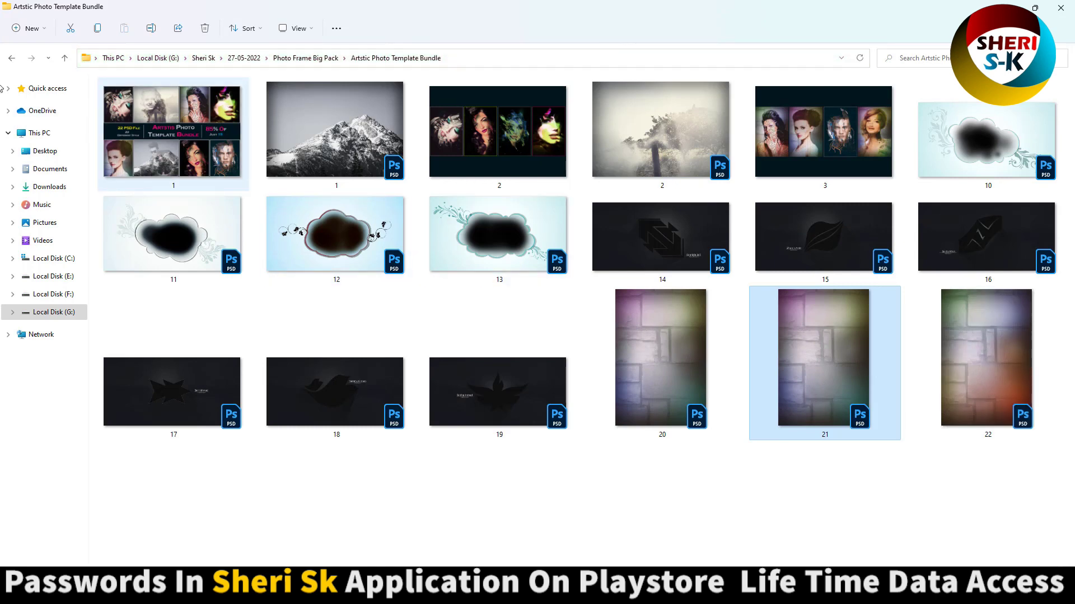
left_click(11, 58)
double_click(913, 126)
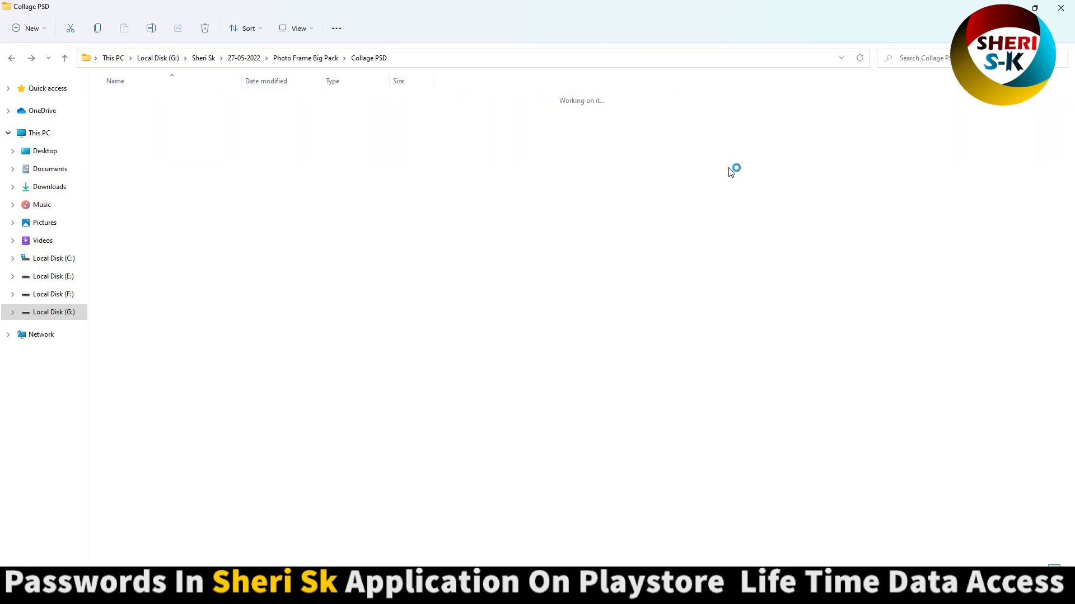
left_click(8, 58)
double_click(947, 123)
left_click(11, 58)
Step: Browse Fame Bundle Pro's 30 frame templates, then go back to Photo Frame Big Pack
double_click(184, 224)
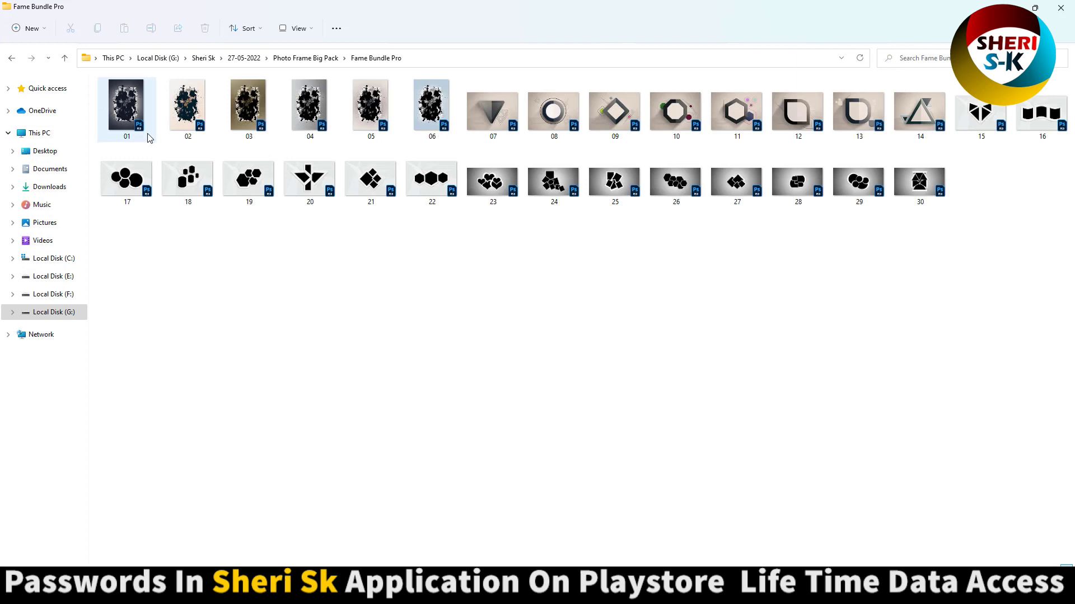
scroll(301, 216, "up", 1, "ctrl")
scroll(300, 216, "up", 2, "ctrl")
scroll(435, 256, "down", 3)
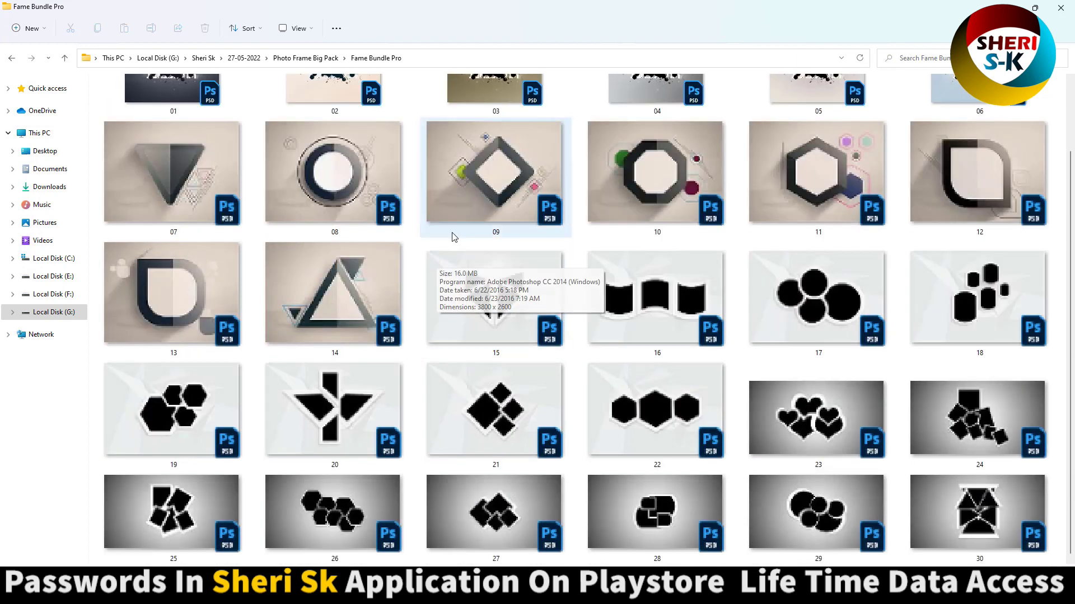
key("alt+Left")
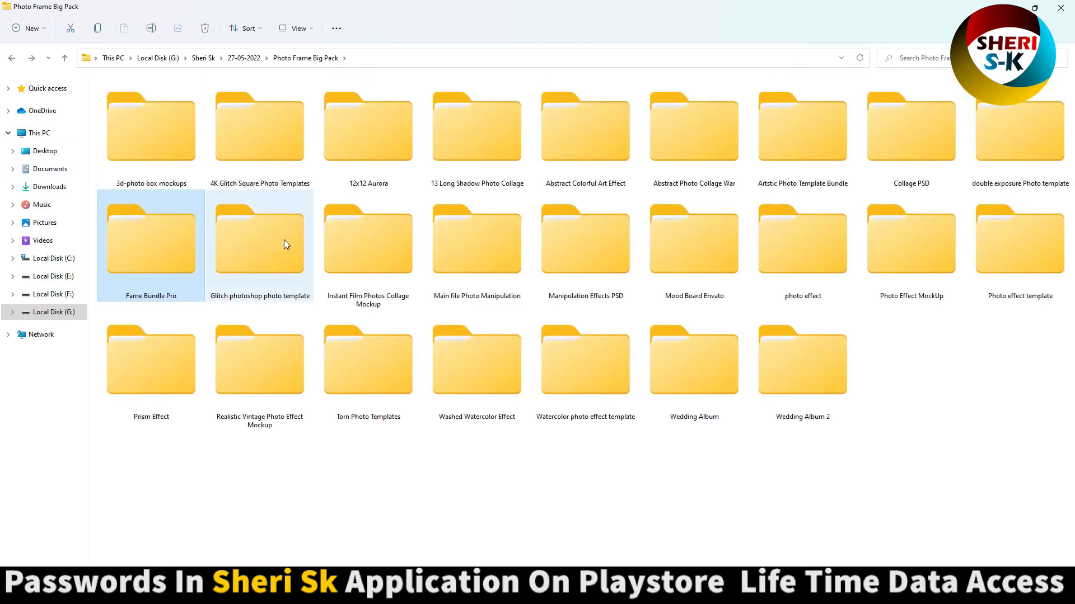
Step: Peek at the single glitch PSD in Glitch photoshop photo template, return, and clear the selection
double_click(283, 240)
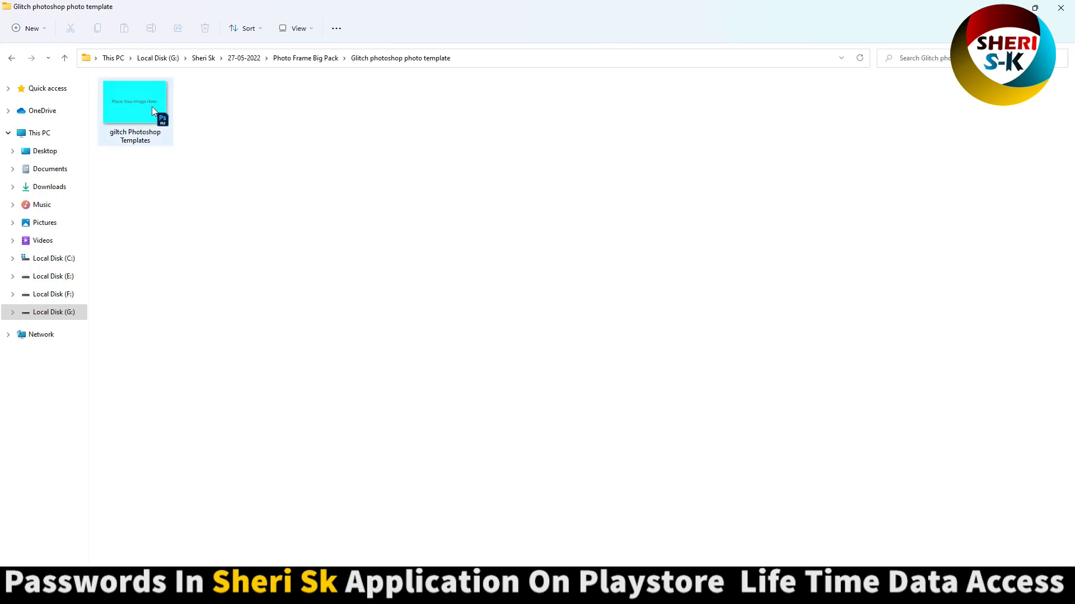
left_click(11, 59)
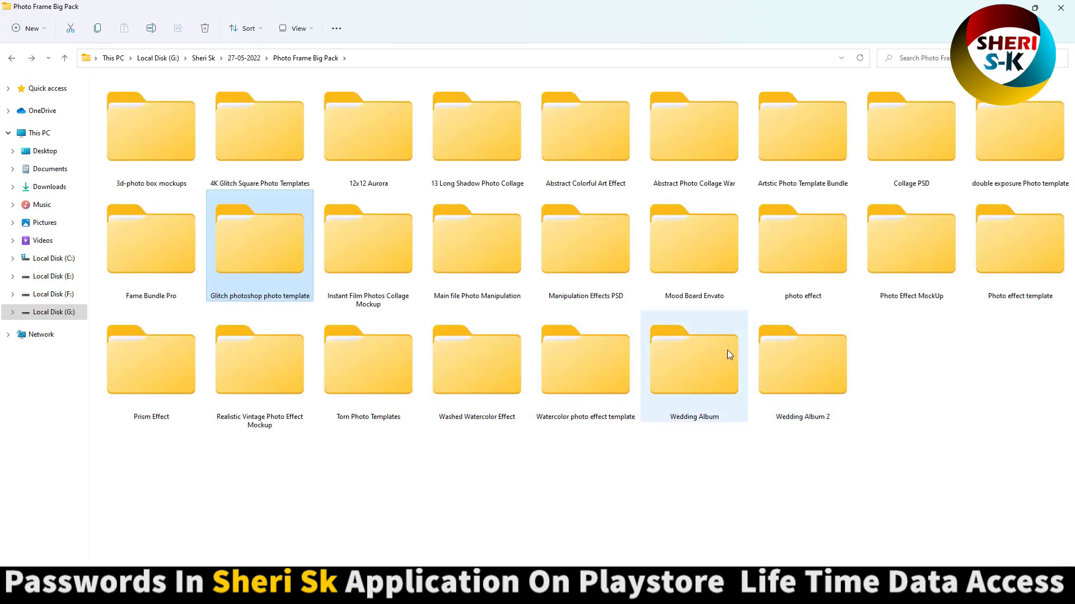
left_click(848, 444)
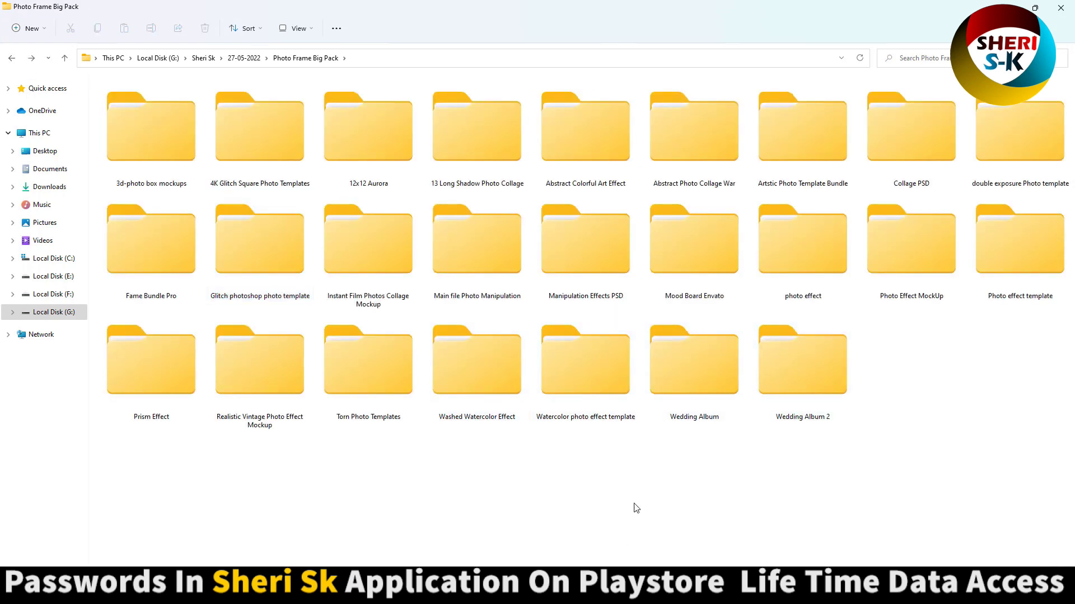